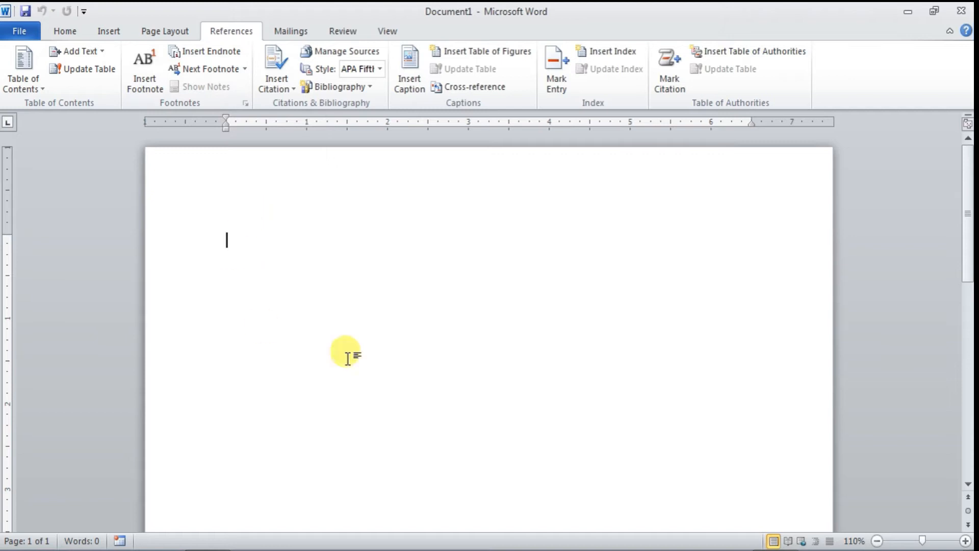
scroll(316, 353, "down", 10)
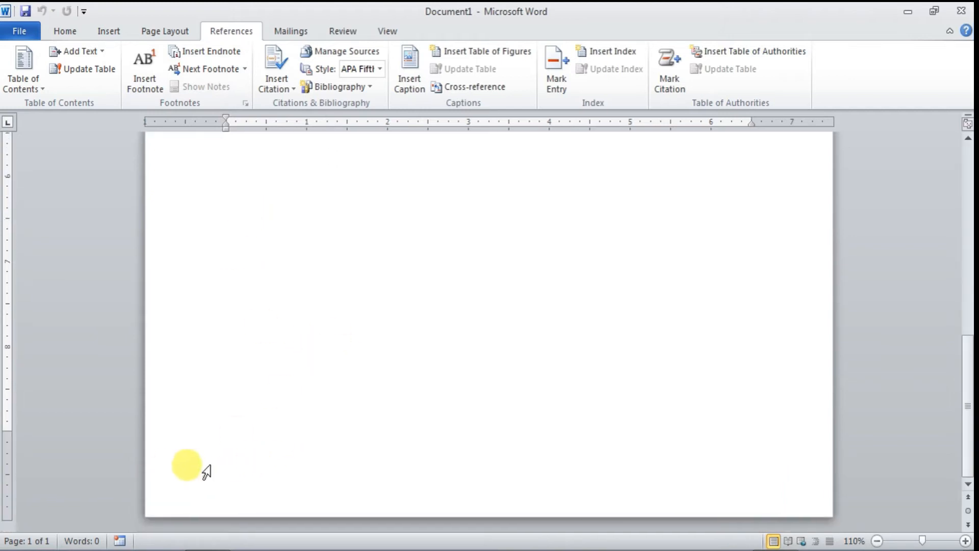
scroll(286, 399, "up", 7)
scroll(284, 400, "up", 1)
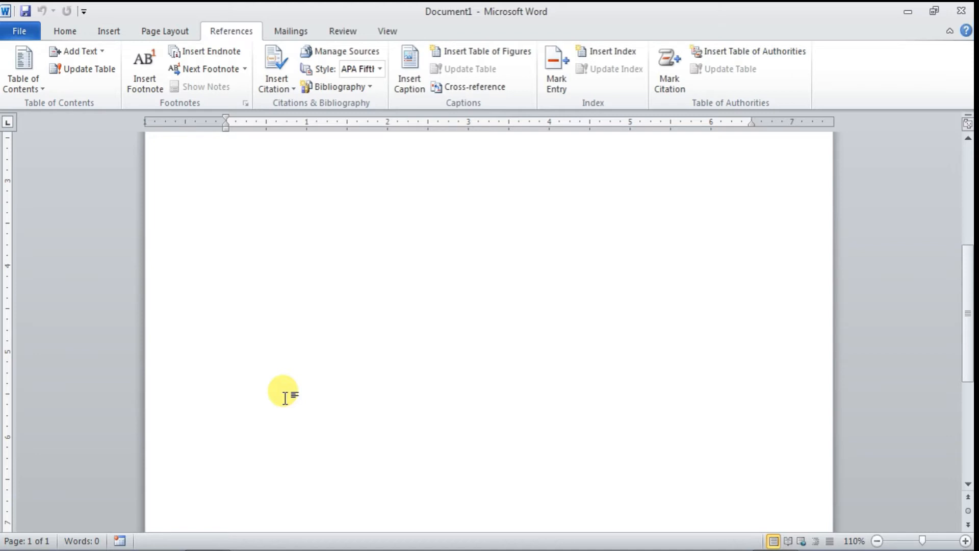
scroll(284, 309, "up", 5)
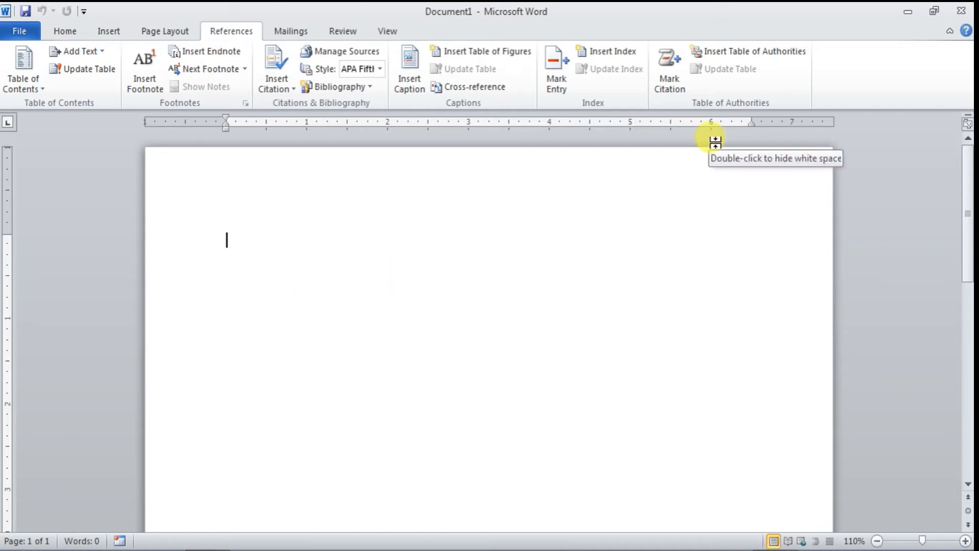
- Fill the blank document with sample paragraphs using the =rand() function
type("=rand()")
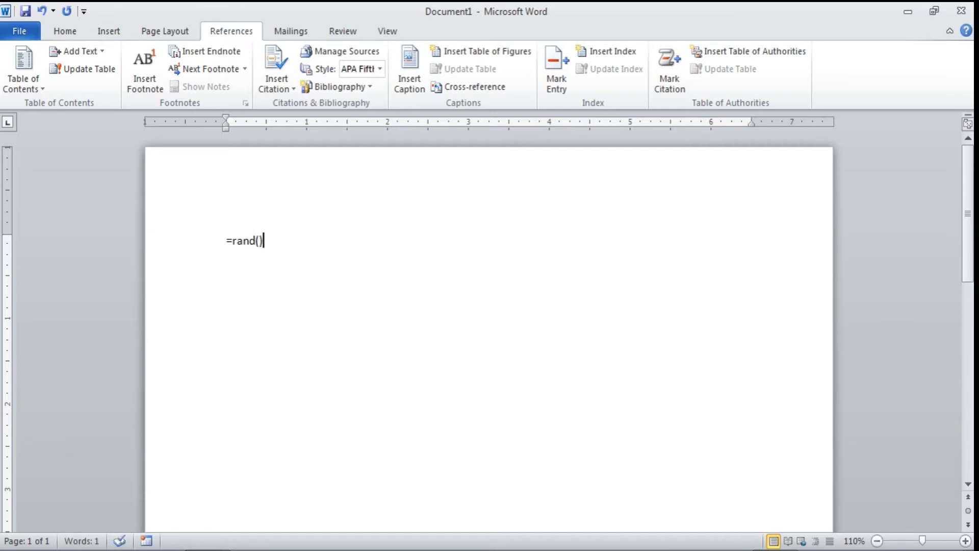
key("Return")
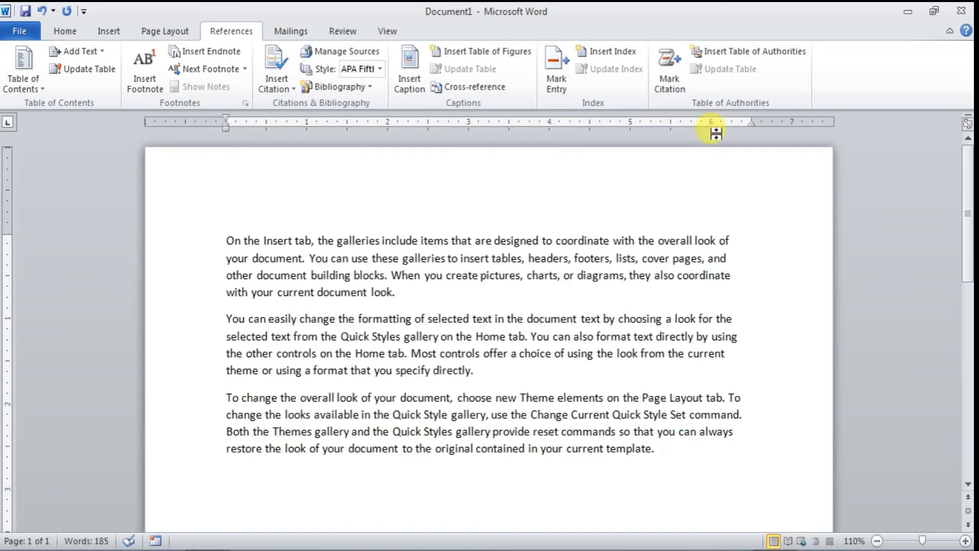
left_click(288, 262)
left_click_drag(288, 263, 372, 400)
left_click(425, 431)
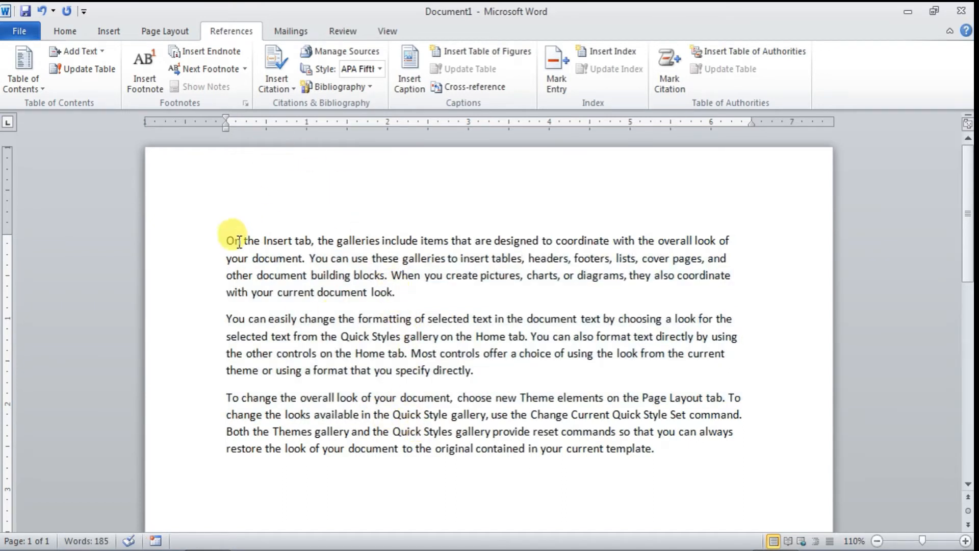
- Insert page breaks after the first and second paragraphs so that each paragraph sits on its own page
left_click(404, 292)
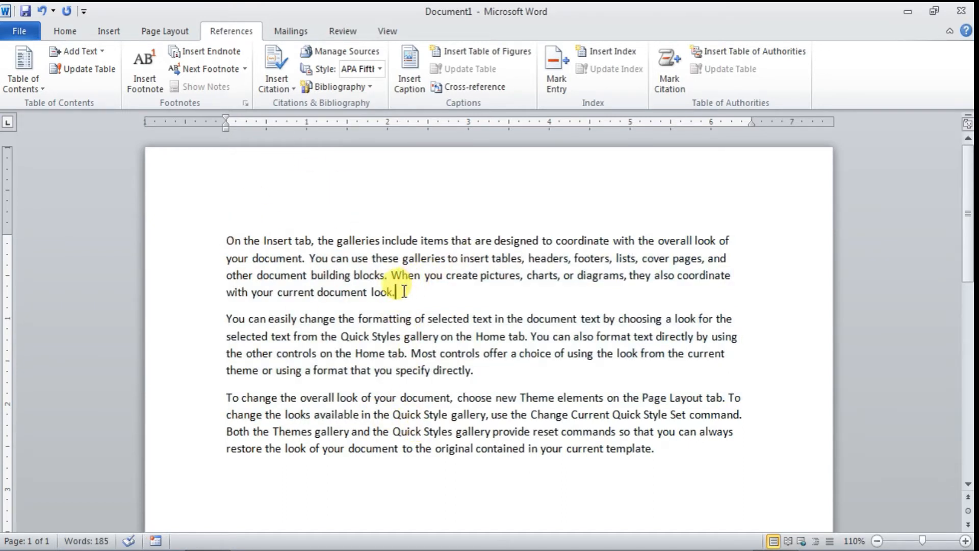
left_click(160, 32)
left_click(284, 53)
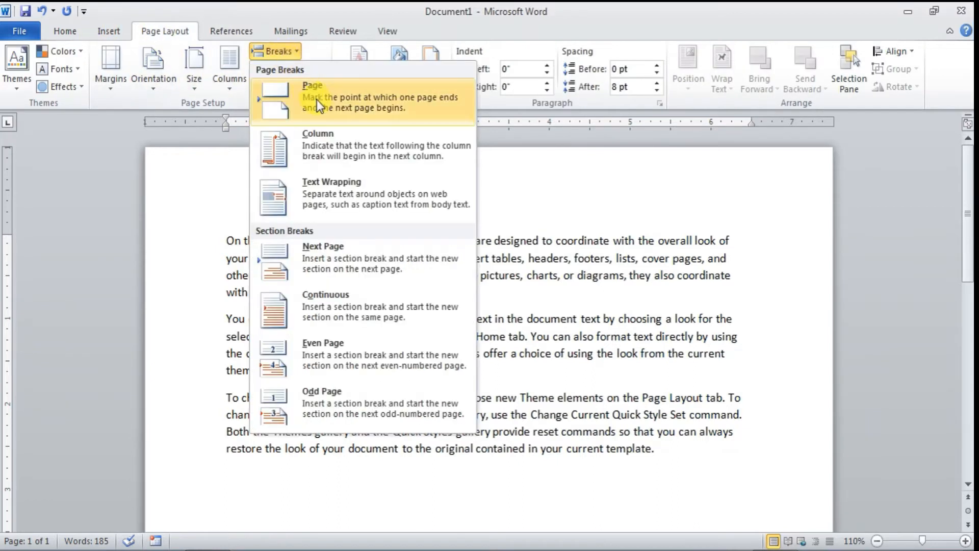
left_click(316, 99)
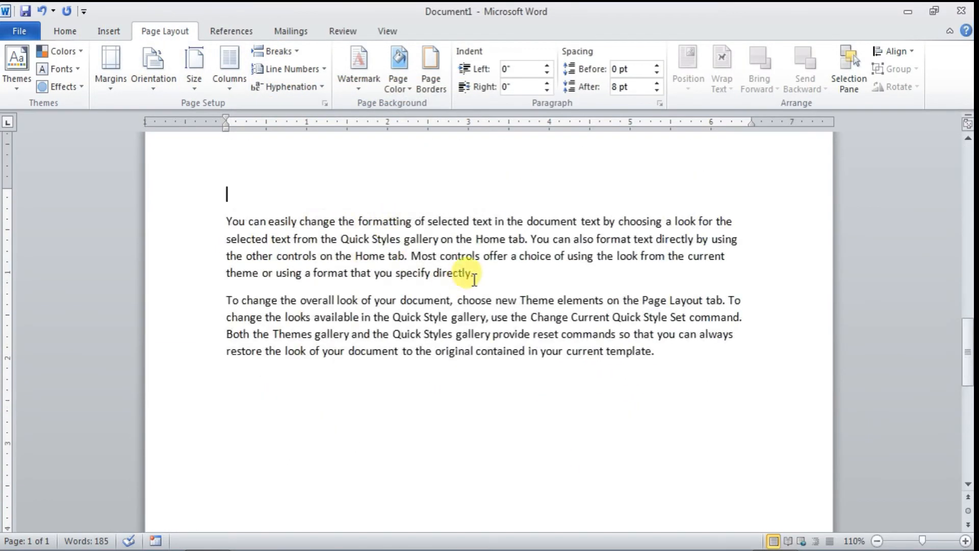
left_click(280, 55)
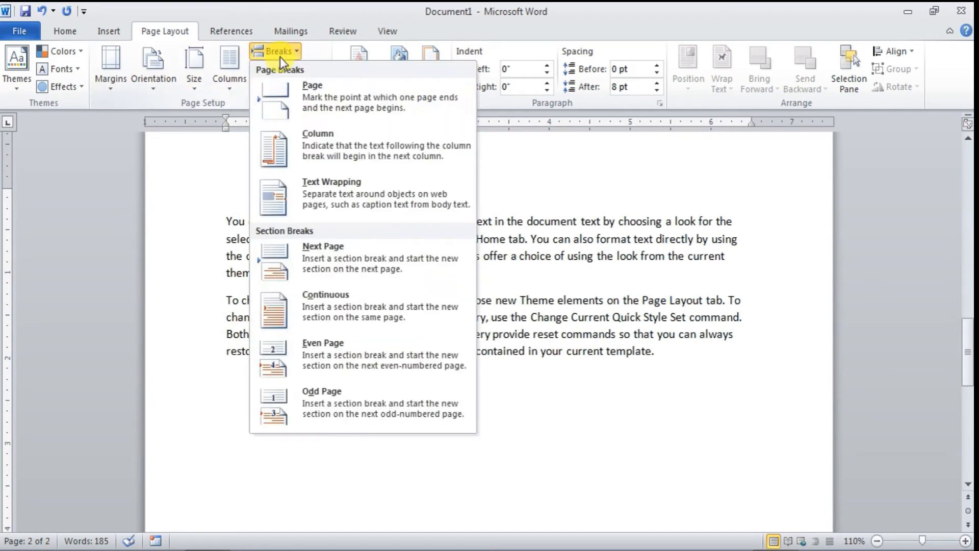
left_click(307, 109)
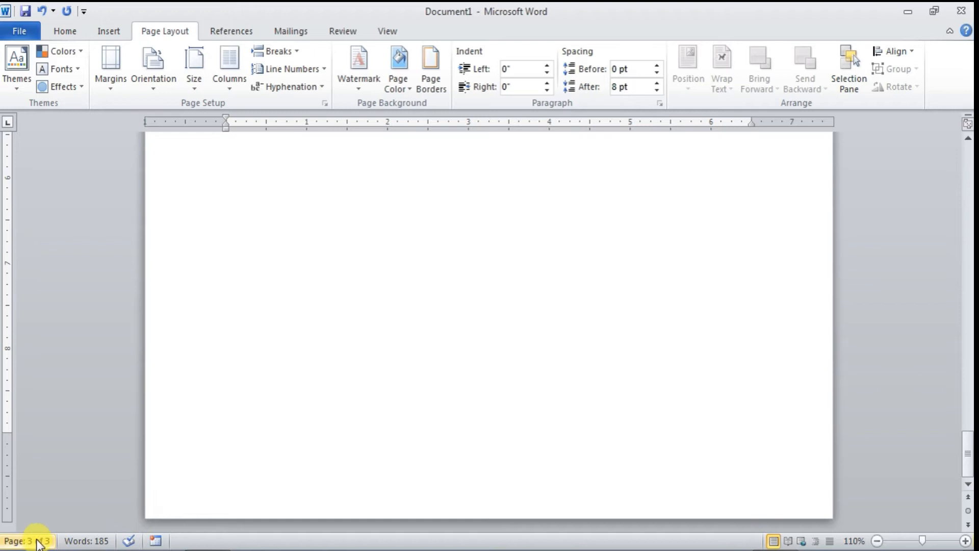
- Add a footnote with the text "Picture" after the word "galleries" in the first line of the first page
scroll(321, 364, "up", 5)
scroll(322, 364, "up", 15)
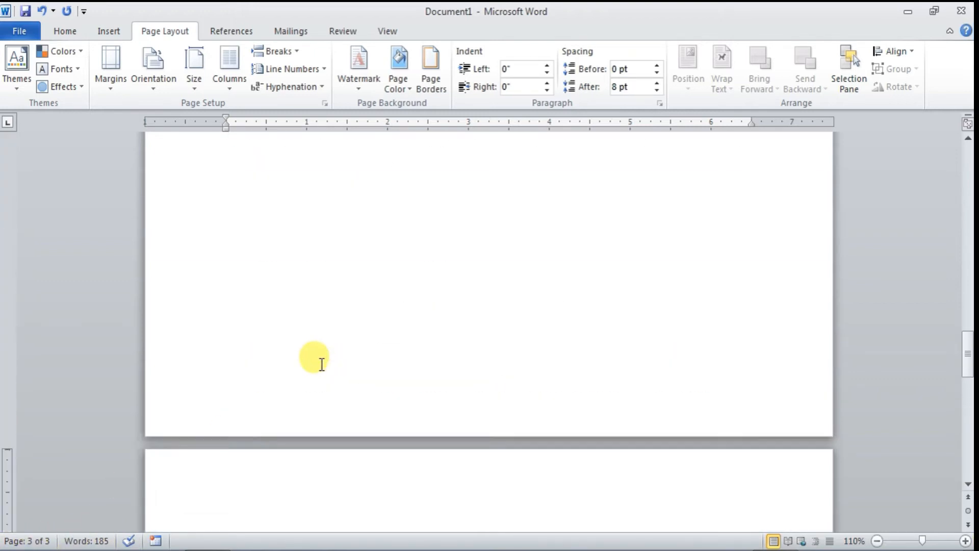
scroll(322, 364, "up", 10)
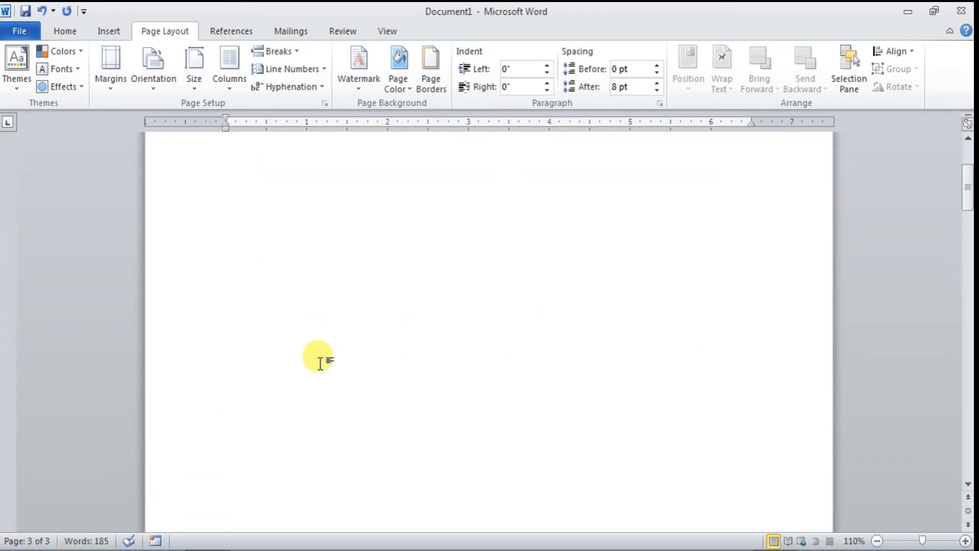
scroll(321, 358, "up", 10)
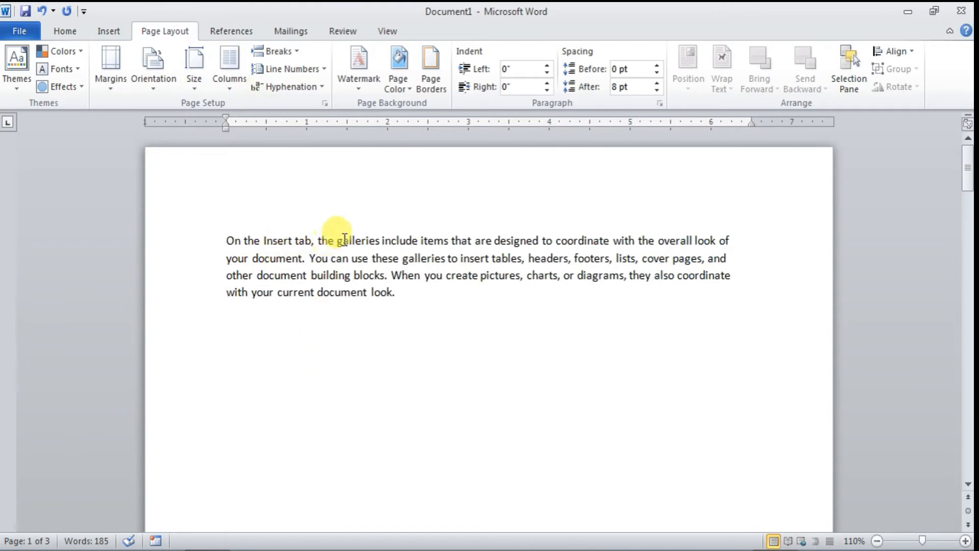
left_click_drag(337, 239, 376, 239)
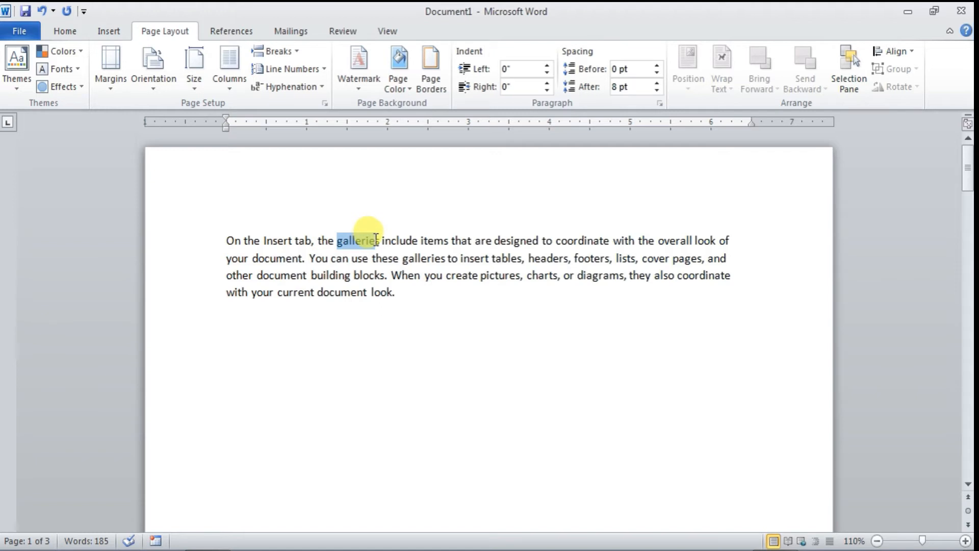
left_click(378, 240)
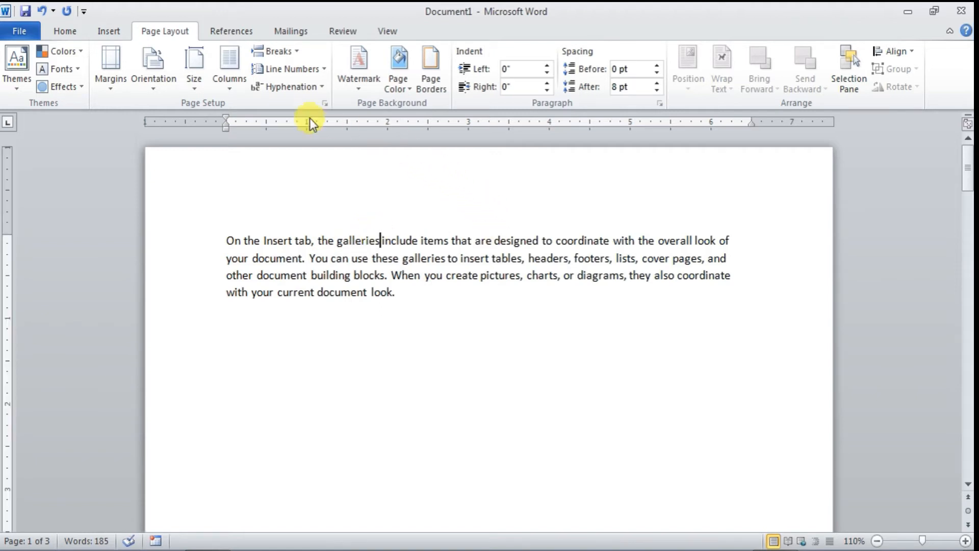
left_click(237, 32)
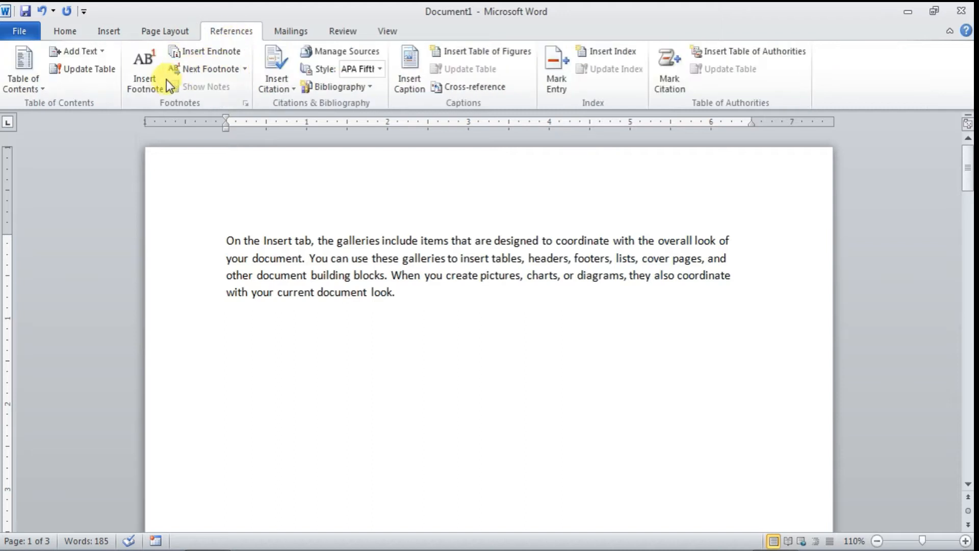
left_click(146, 79)
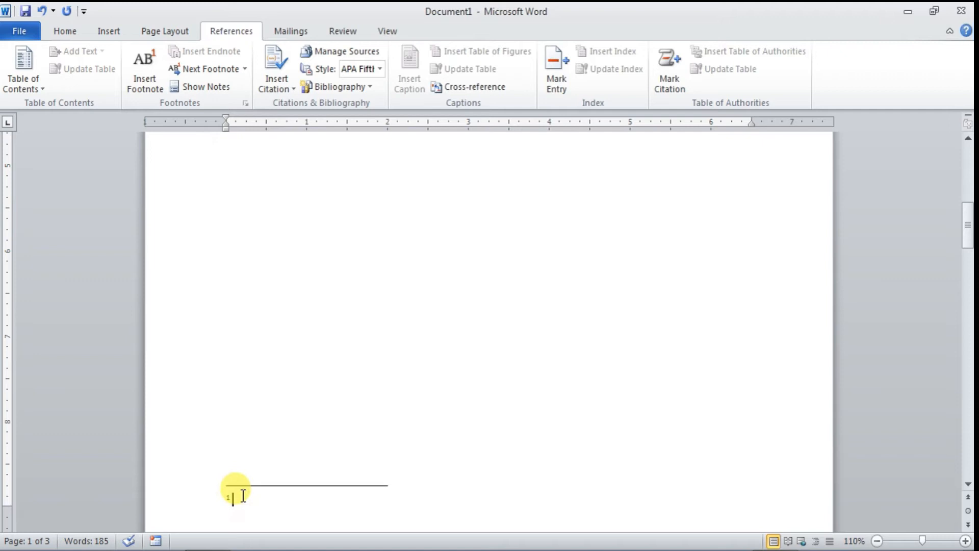
type("Picture")
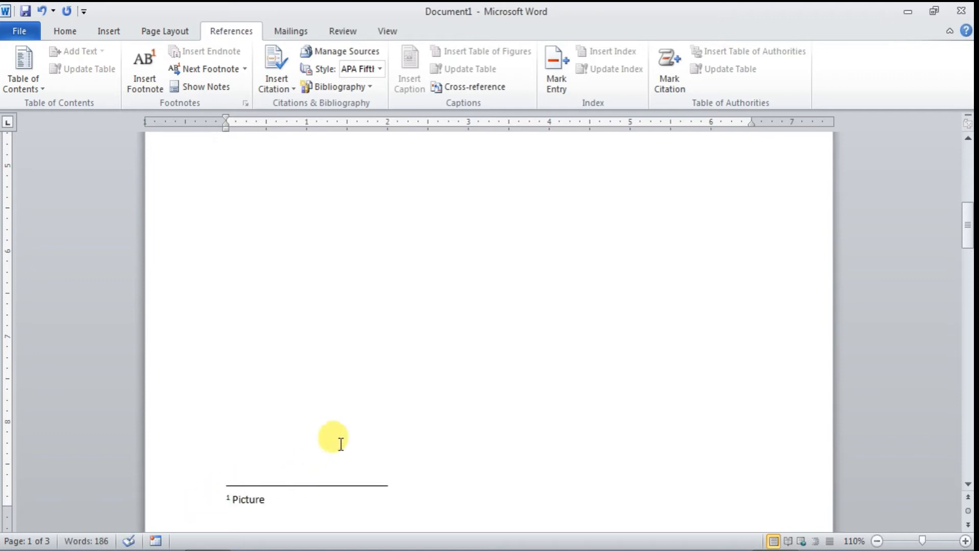
scroll(341, 443, "up", 10)
scroll(341, 442, "up", 3)
left_click(391, 400)
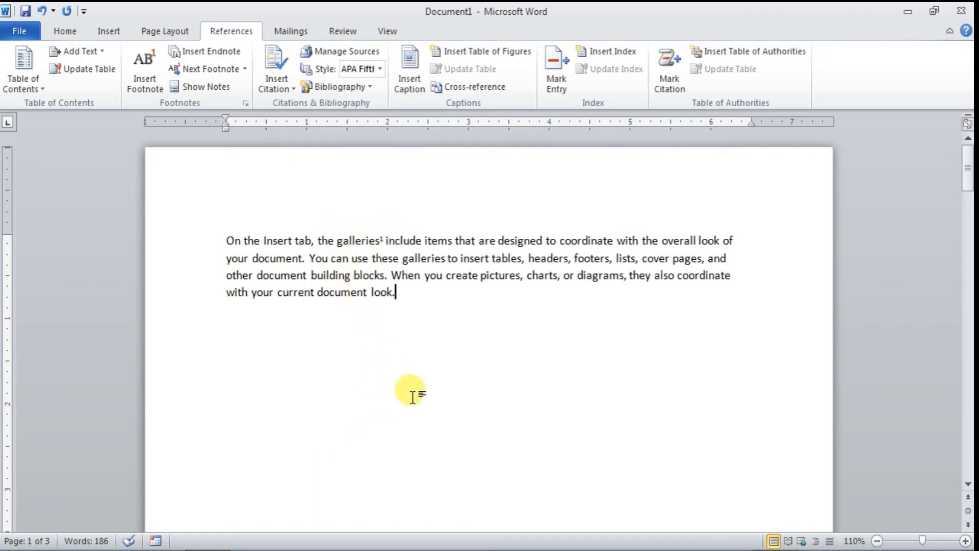
- Add a footnote with the text "Modify" after the word "change" in the second page's paragraph
scroll(543, 347, "down", 10)
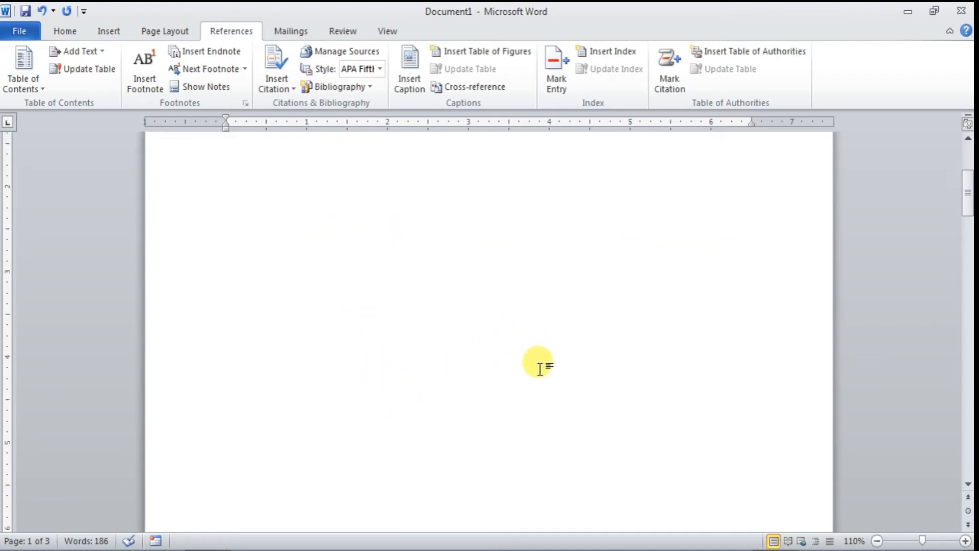
scroll(540, 368, "down", 5)
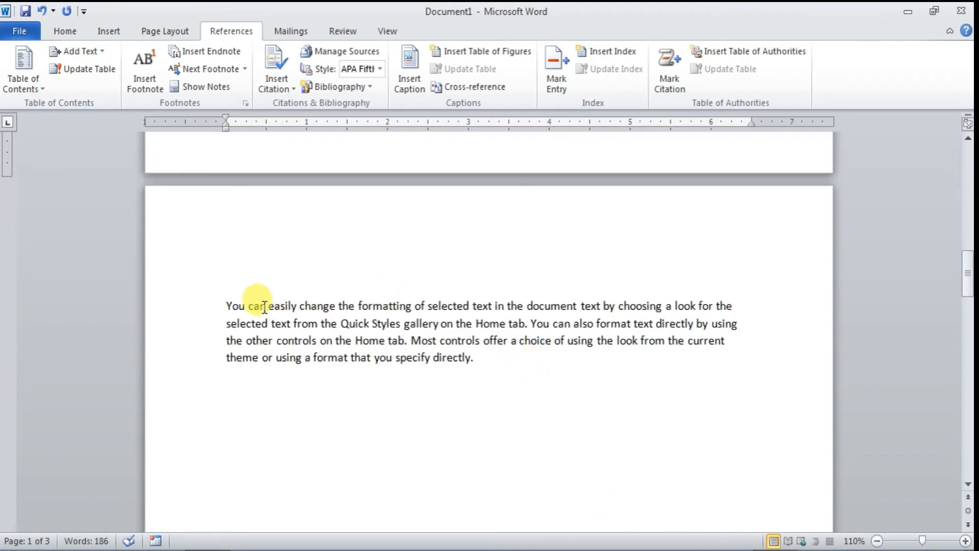
left_click(335, 306)
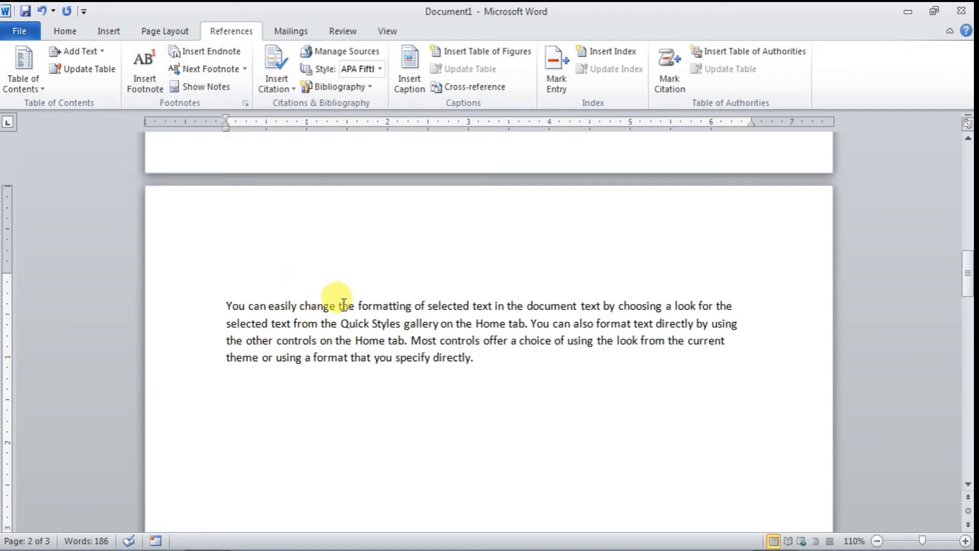
left_click(151, 71)
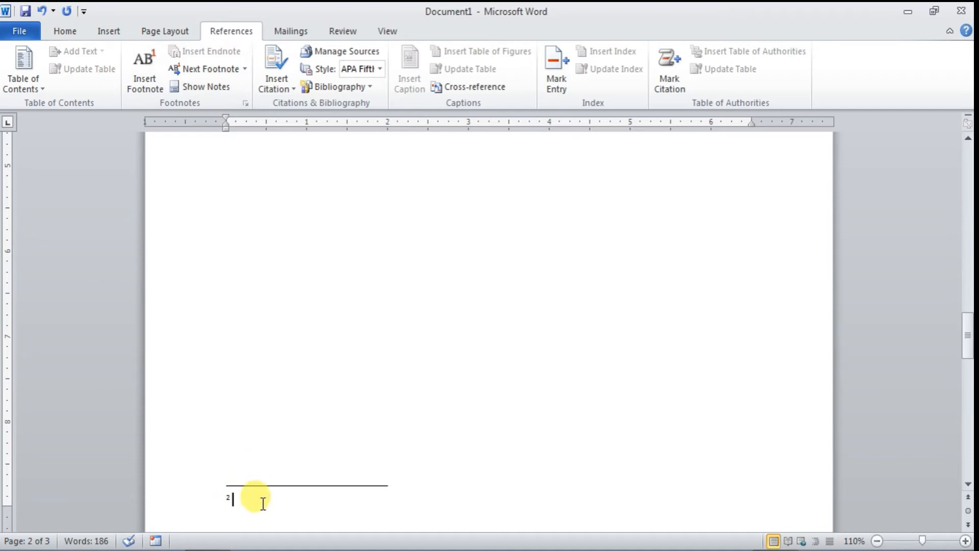
type("Modify")
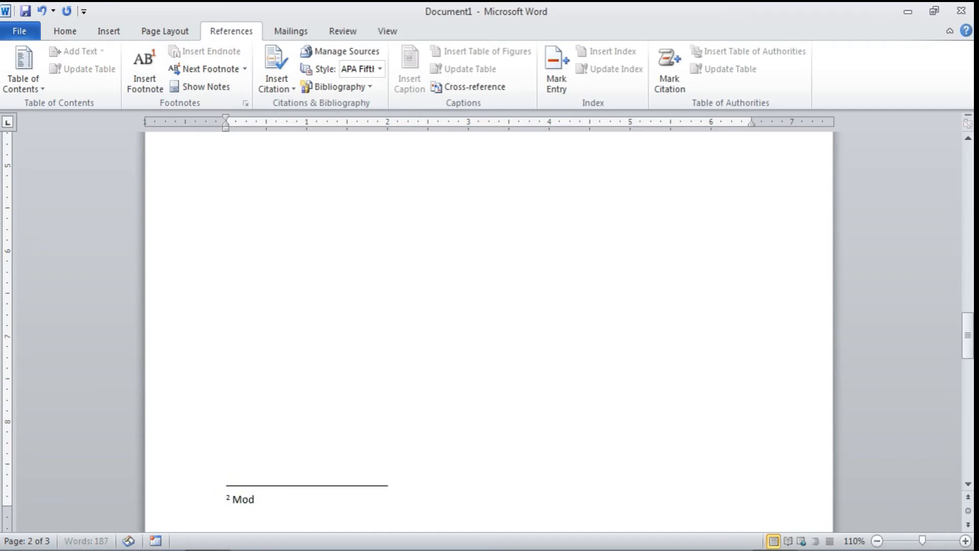
- Add a footnote with the text "All" after the word "overall" in the third page's paragraph
scroll(262, 507, "down", 10)
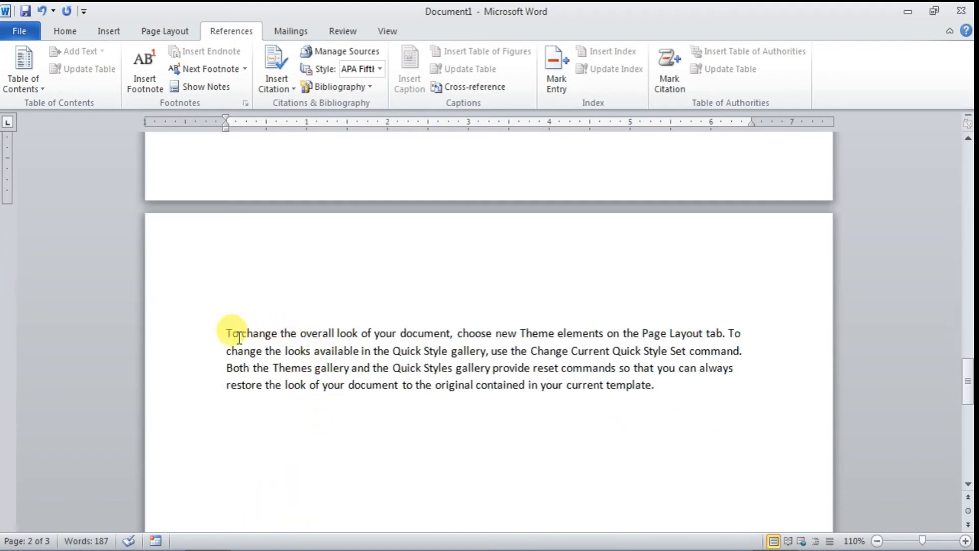
left_click(335, 334)
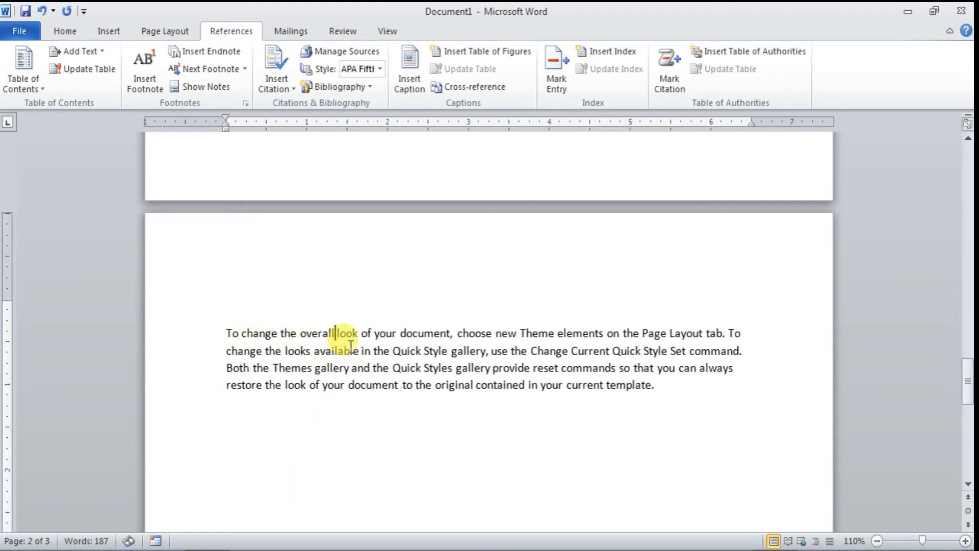
left_click(148, 79)
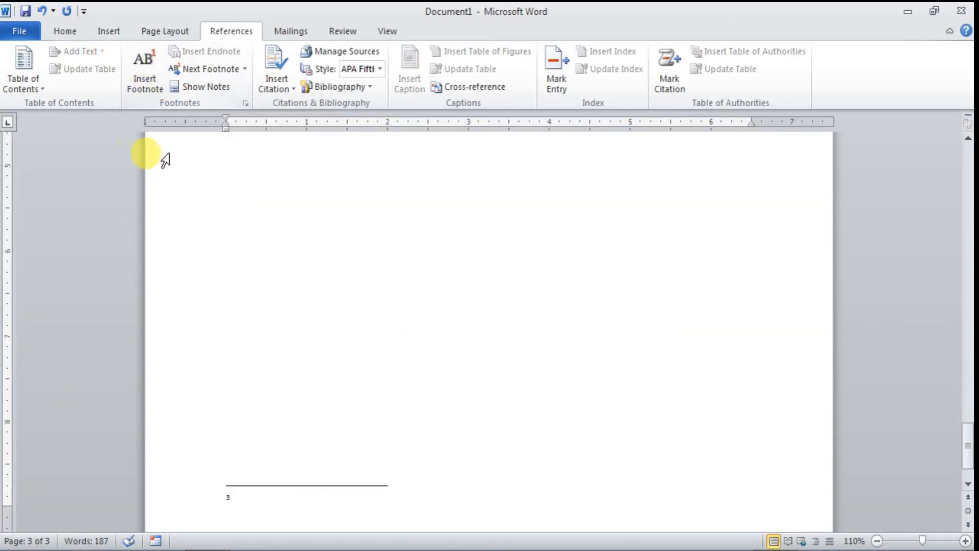
type("Ali")
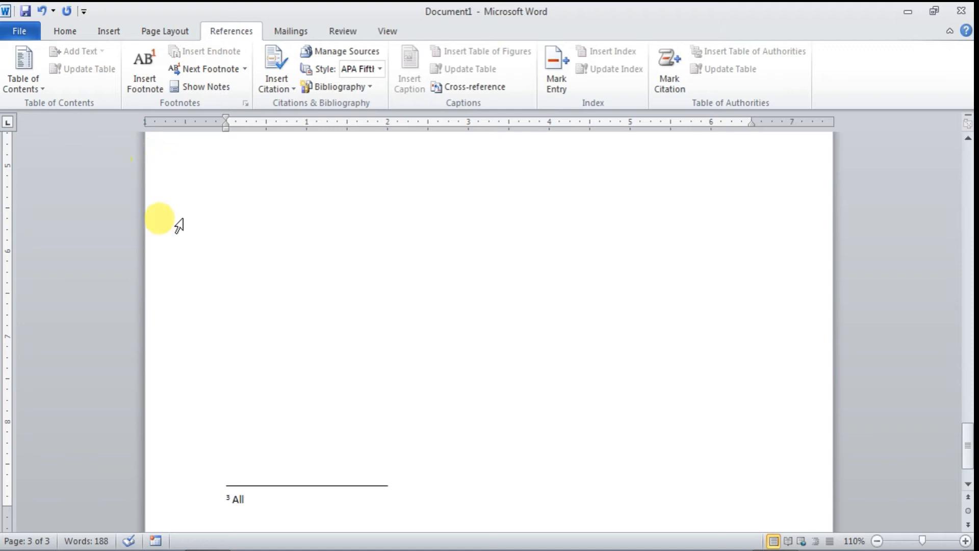
- Add a footnote reading "See" after "look" in the first page's first line and review the footnote numbering
scroll(339, 354, "up", 3)
scroll(339, 355, "up", 20)
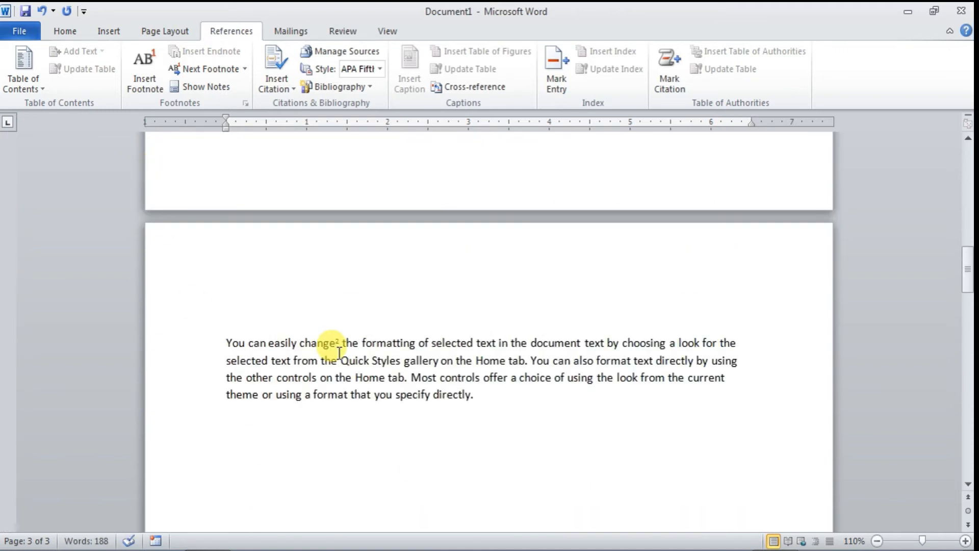
scroll(320, 332, "up", 10)
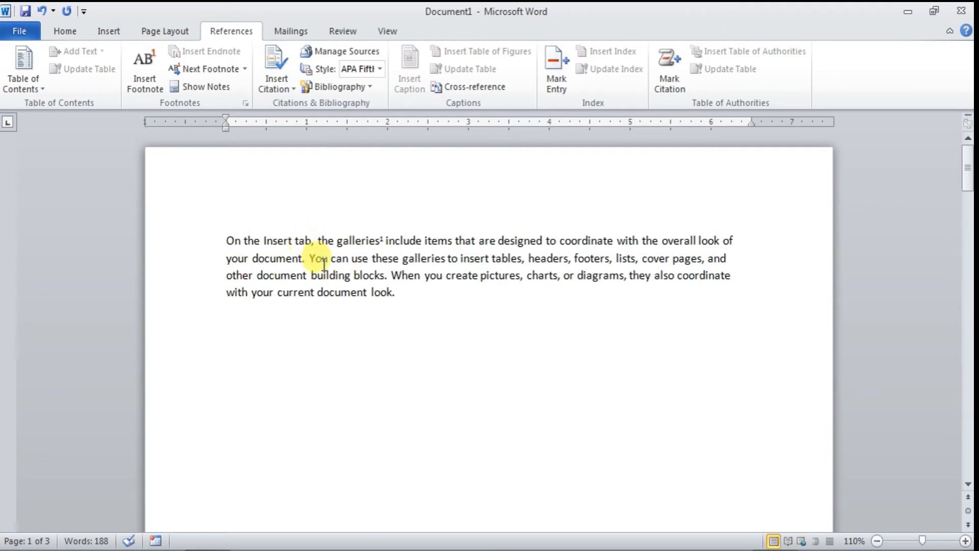
left_click(721, 241)
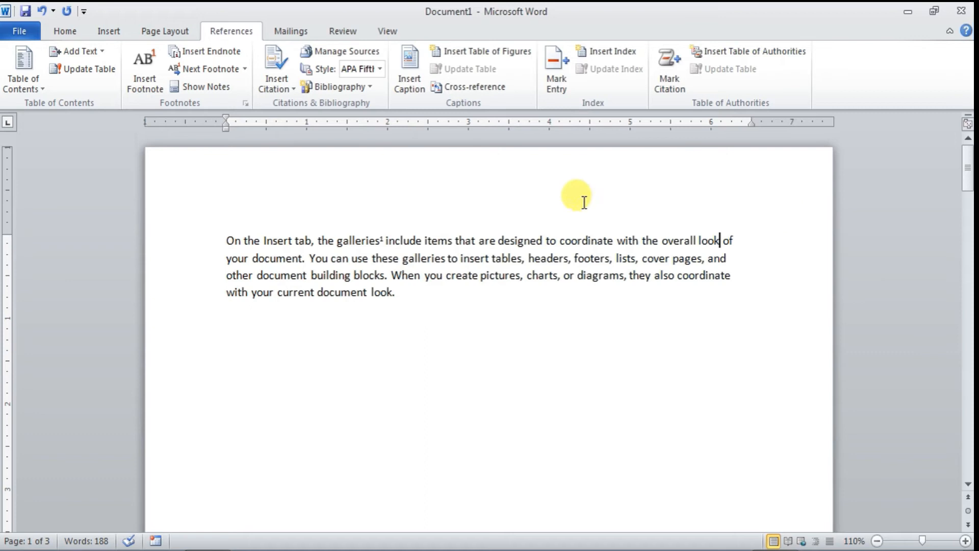
left_click(146, 71)
type("See")
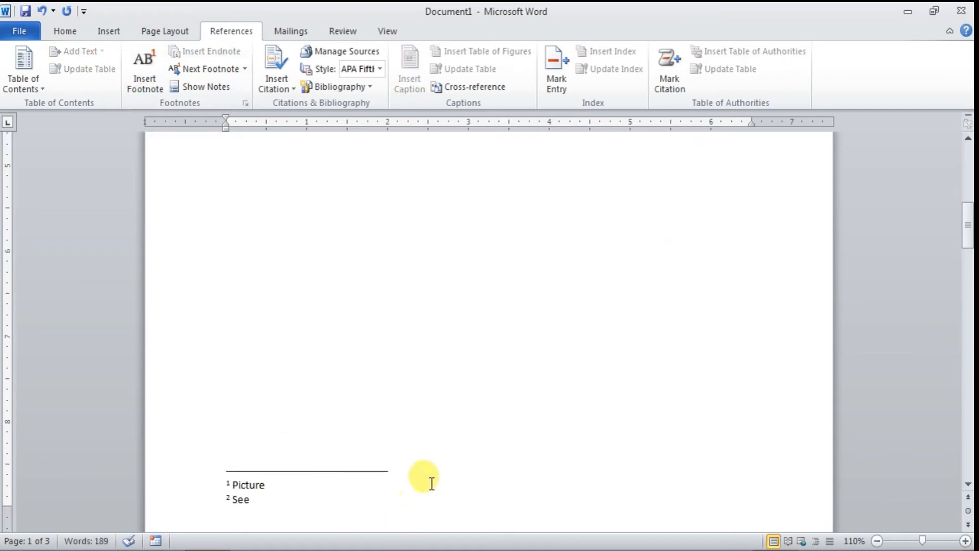
scroll(430, 481, "up", 10)
scroll(431, 483, "up", 1)
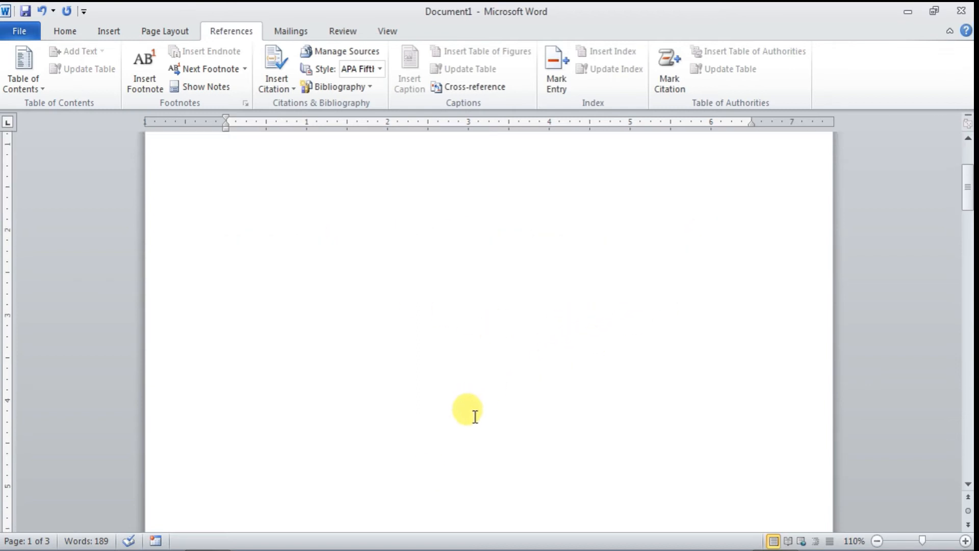
scroll(475, 414, "down", 5)
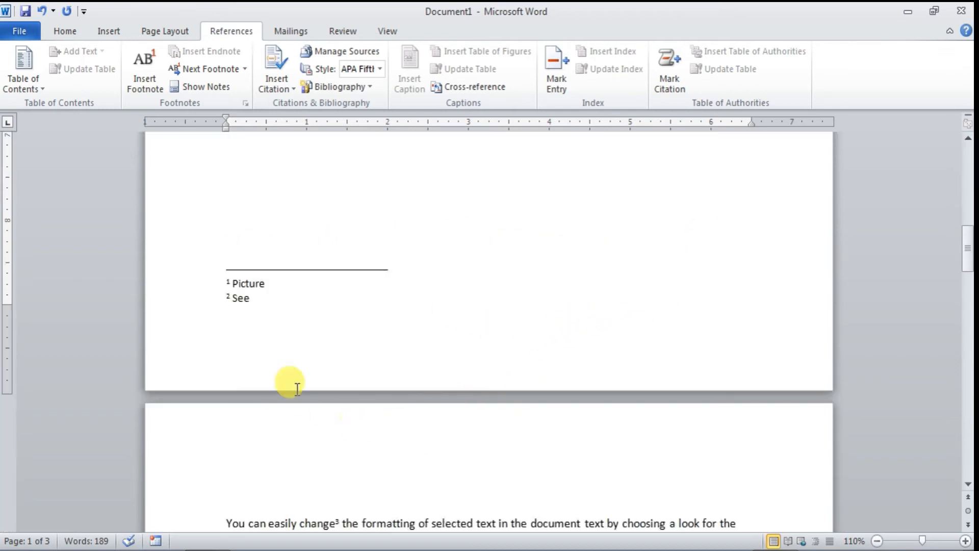
- Examine the footnote reference marks in the text and the matching notes at the foot of all three pages
scroll(276, 350, "up", 10)
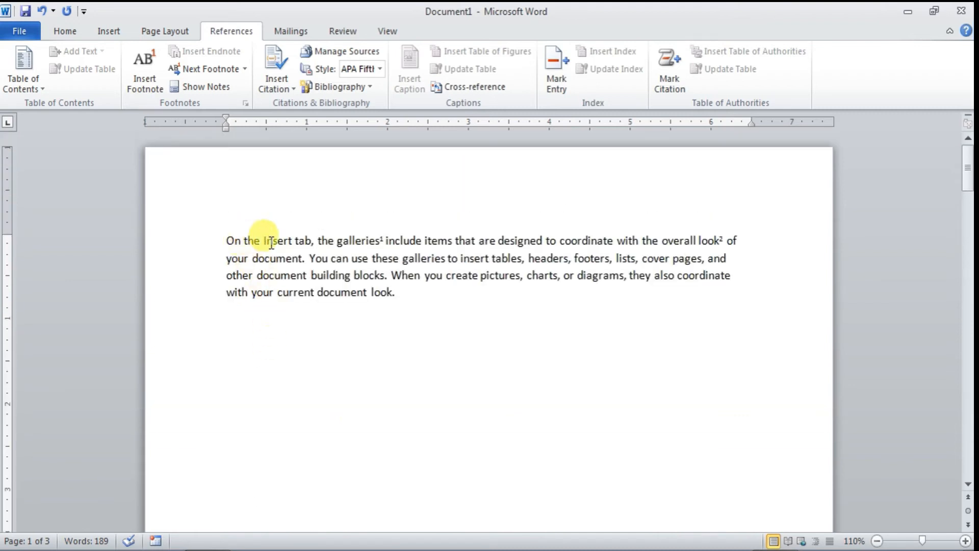
mouse_move(371, 241)
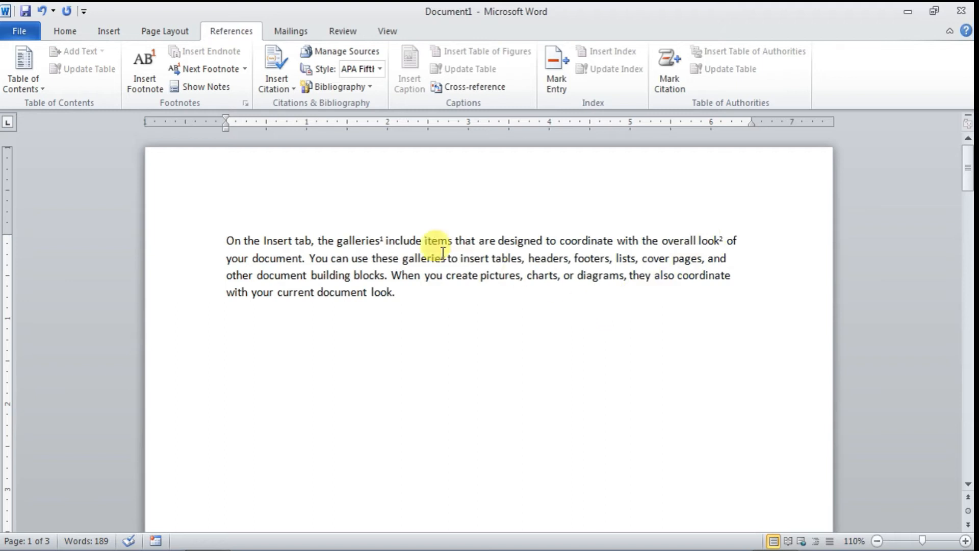
scroll(576, 316, "down", 1)
scroll(576, 317, "down", 15)
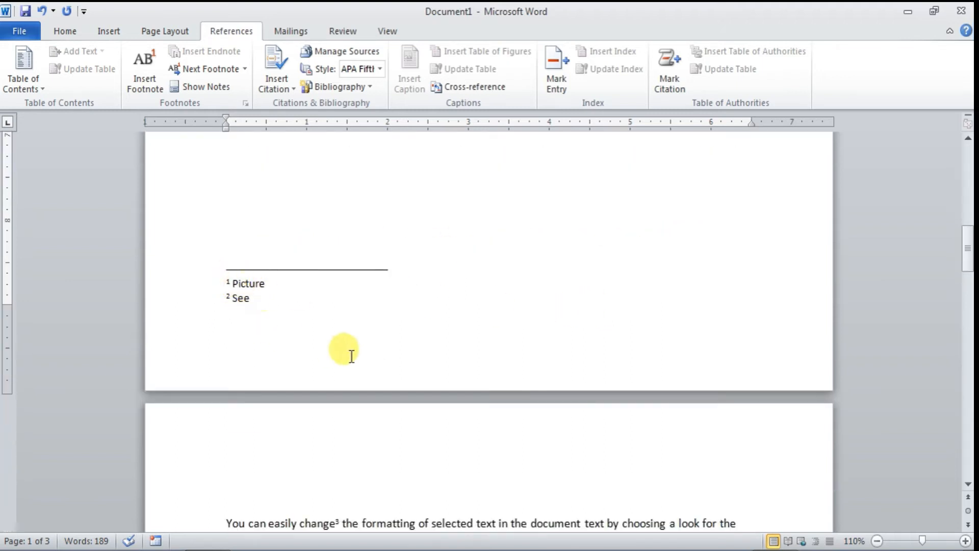
scroll(350, 354, "down", 4)
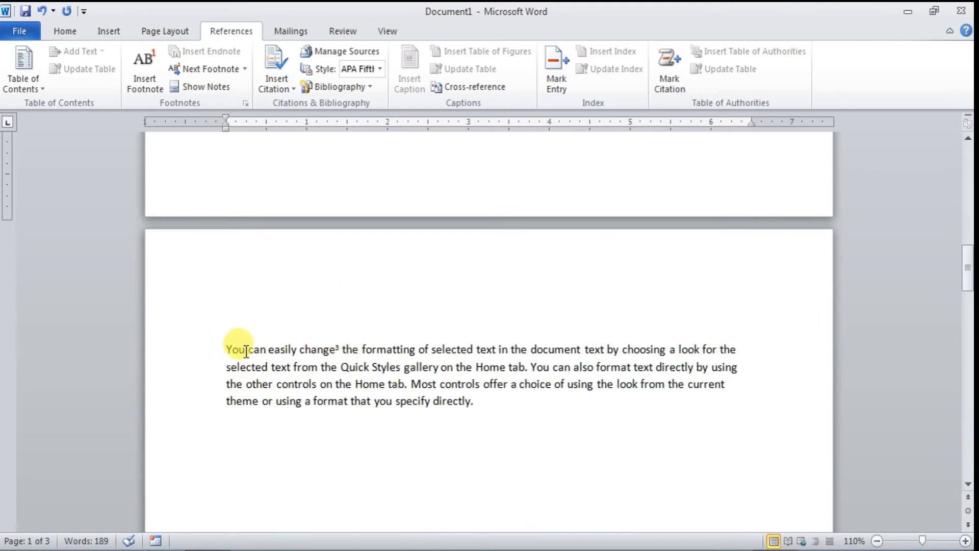
double_click(320, 350)
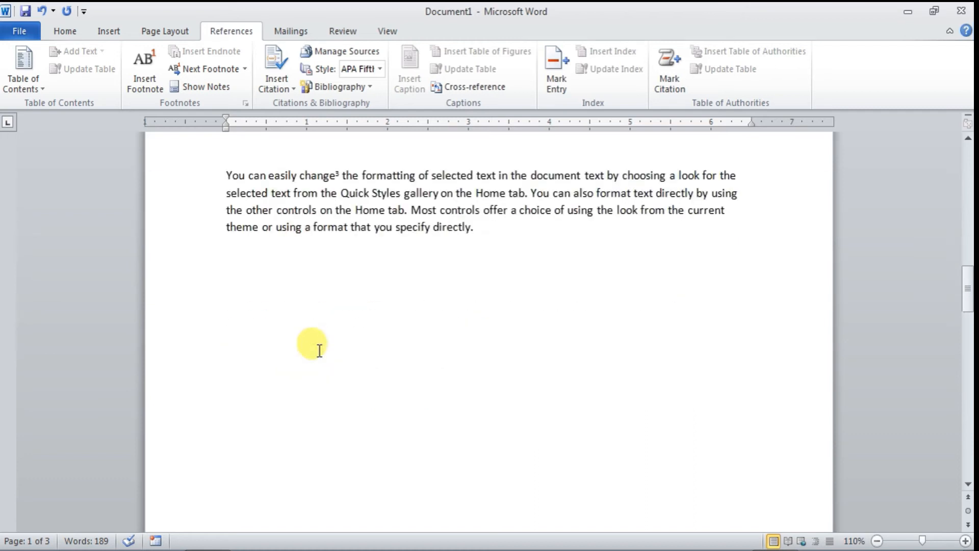
scroll(293, 341, "down", 20)
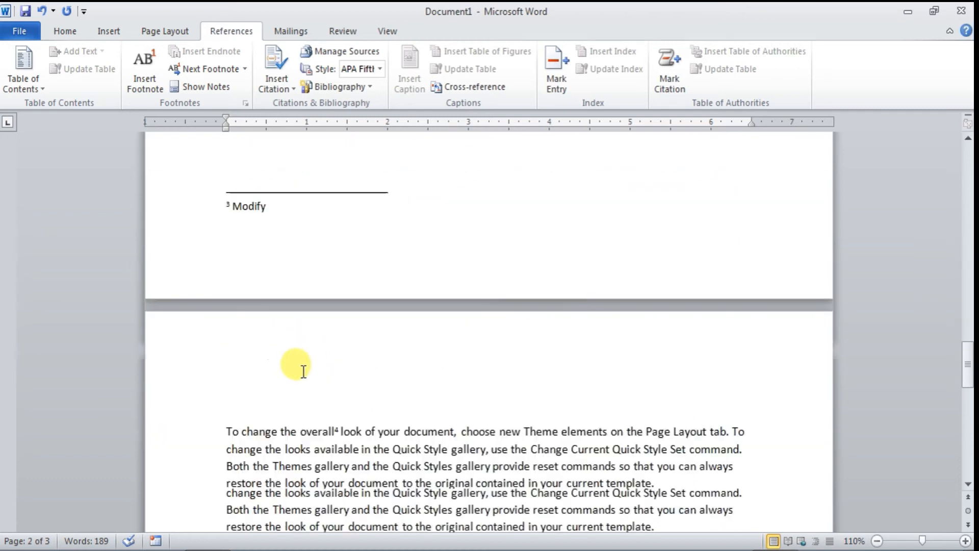
scroll(304, 371, "down", 3)
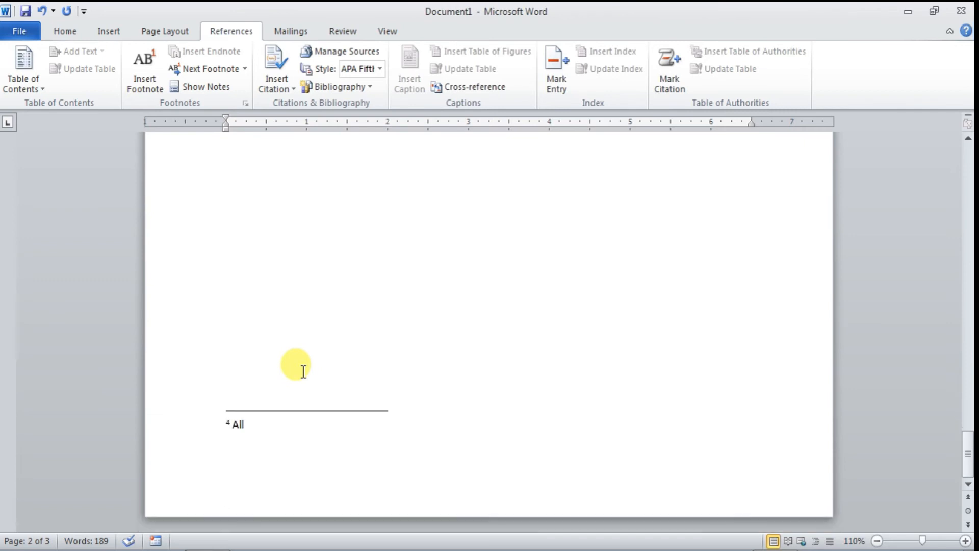
scroll(303, 372, "up", 15)
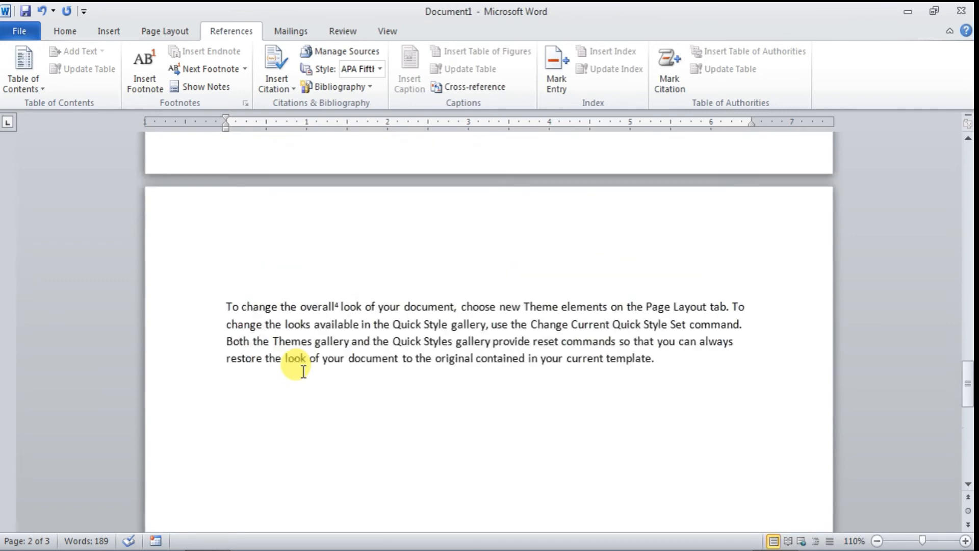
scroll(303, 371, "up", 15)
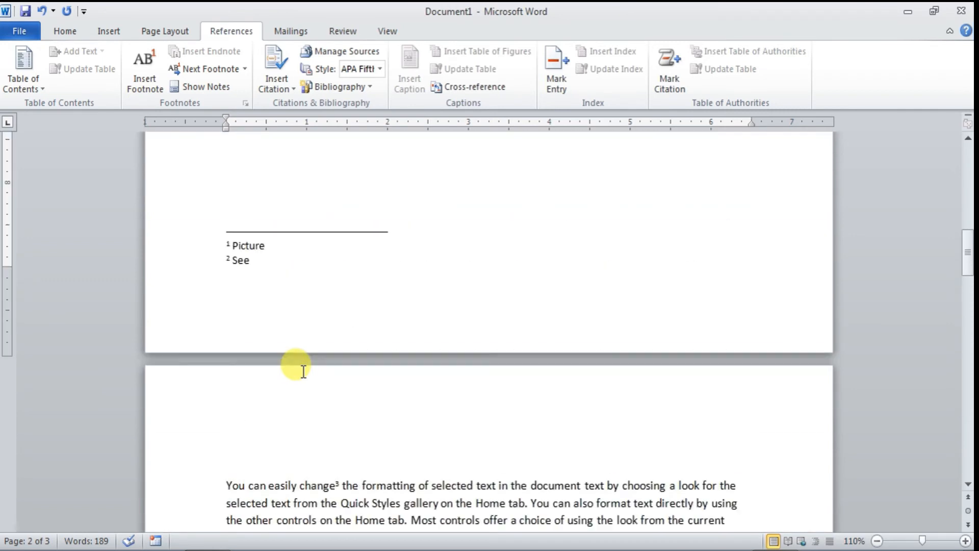
scroll(304, 371, "up", 10)
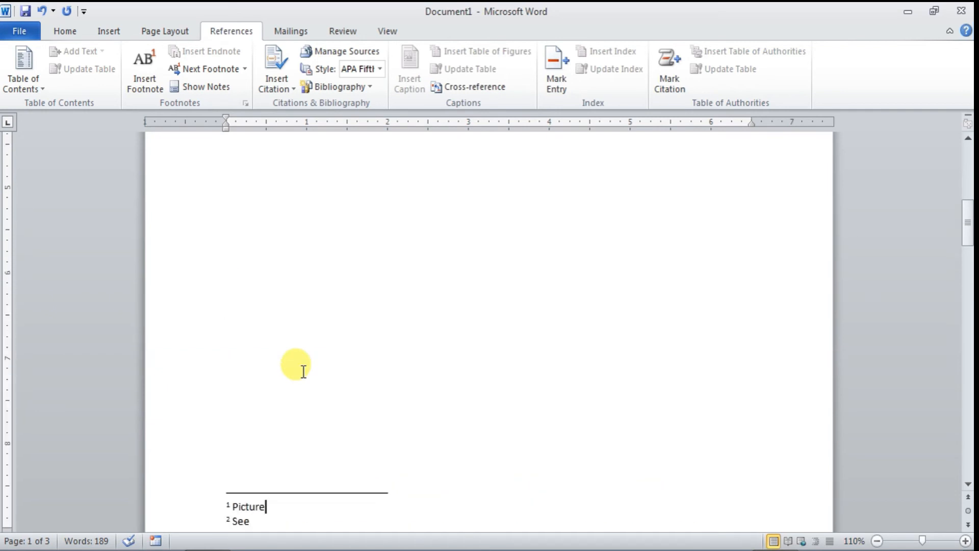
scroll(304, 371, "up", 15)
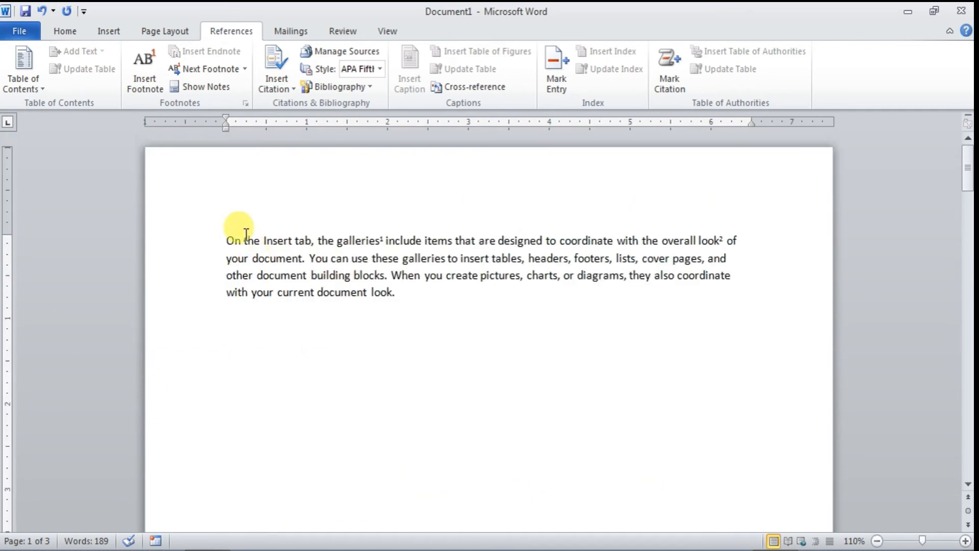
- Insert an endnote at the start of the first page's paragraph, reading "This is created by" followed by the author's name
left_click(228, 239)
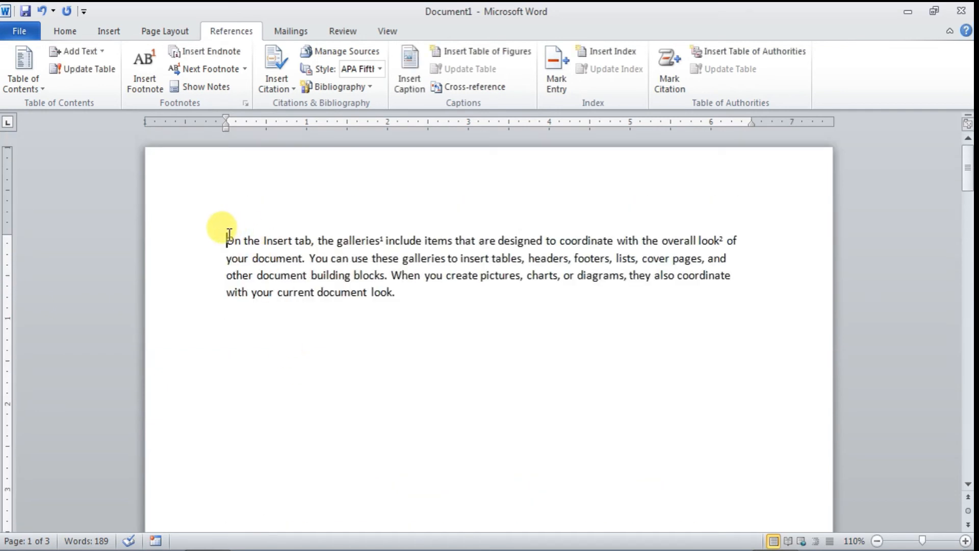
left_click(209, 55)
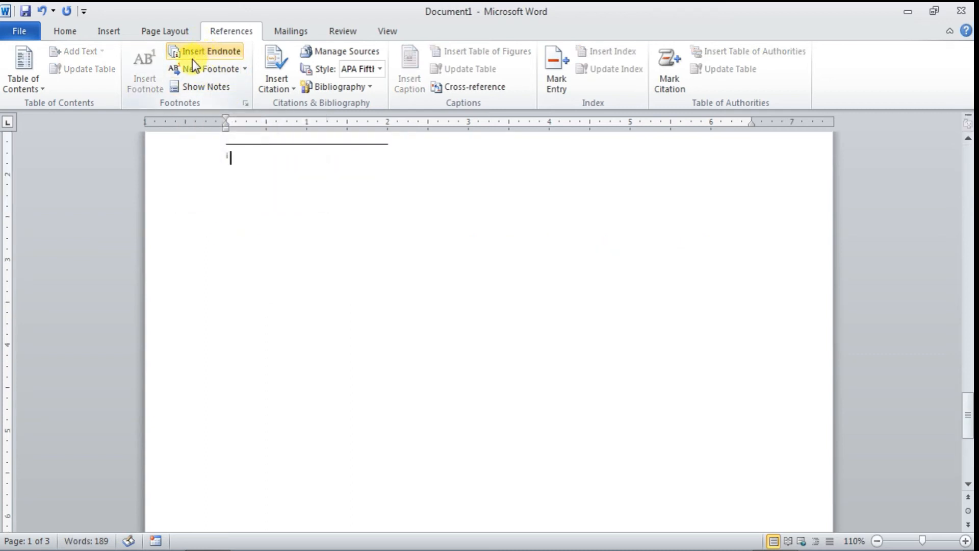
type("This is")
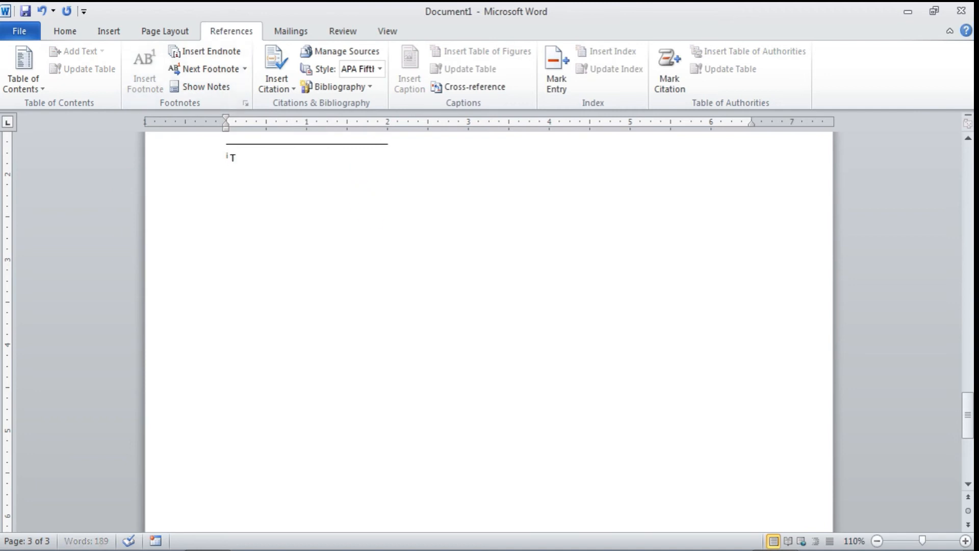
type(" created by rksir")
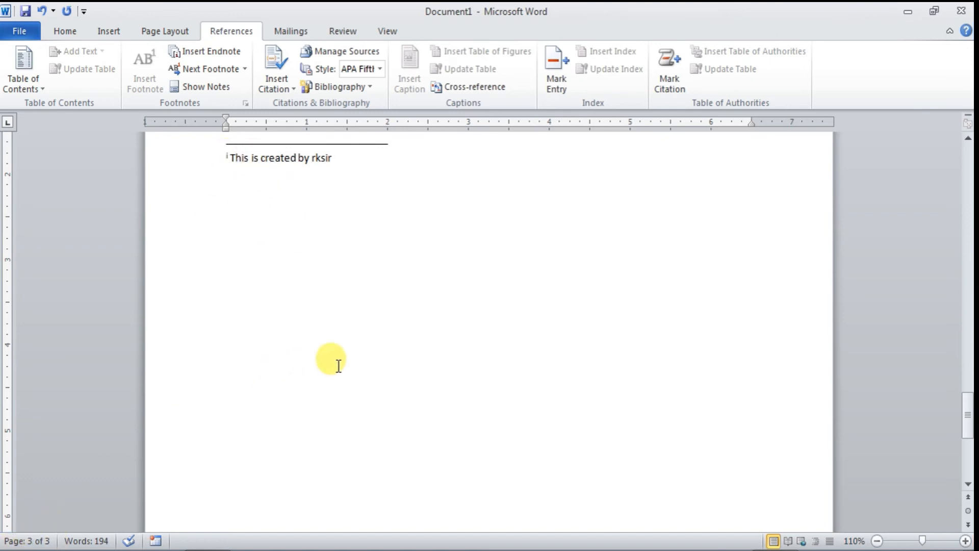
- Examine where the endnote sits below the last page's paragraph compared with the footnotes at the foot of the pages
scroll(338, 366, "up", 3)
scroll(338, 366, "up", 1)
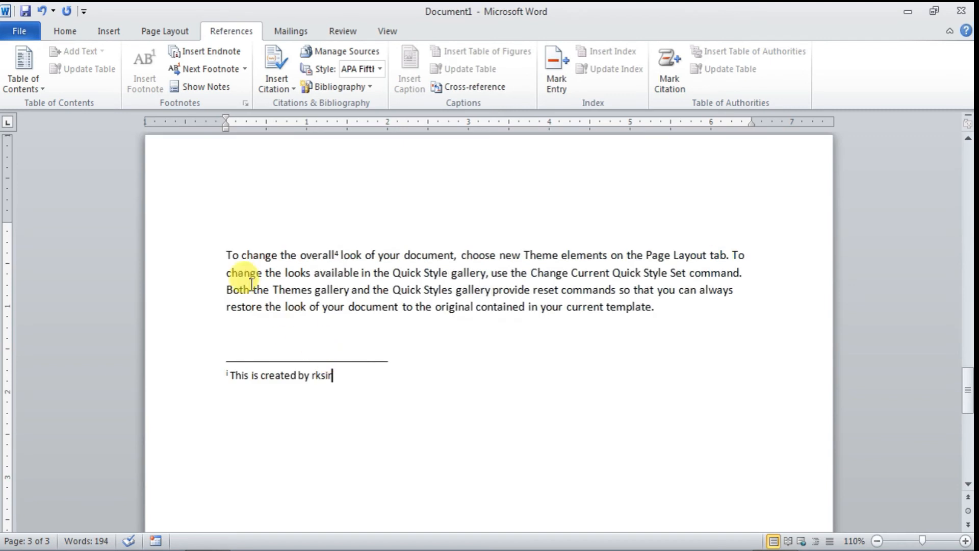
left_click_drag(226, 254, 658, 314)
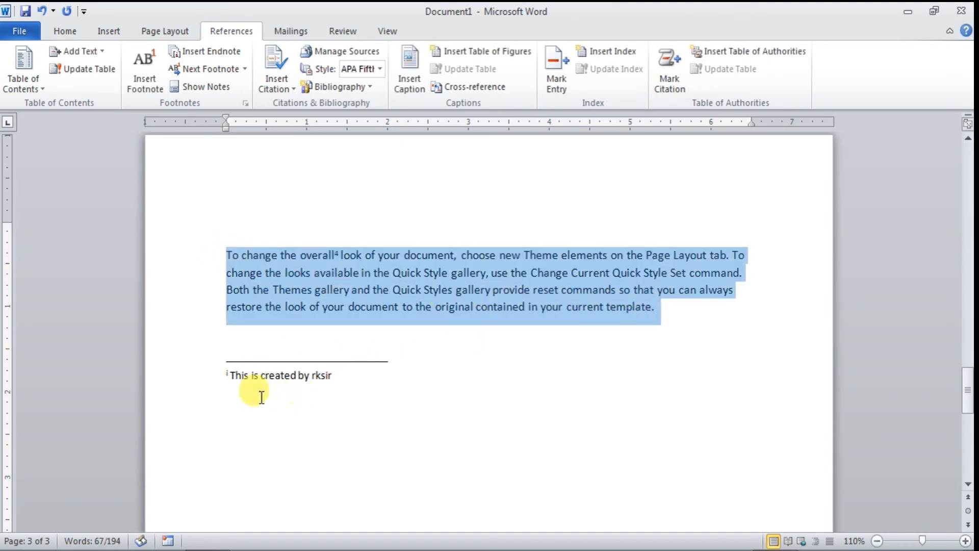
scroll(280, 385, "down", 10)
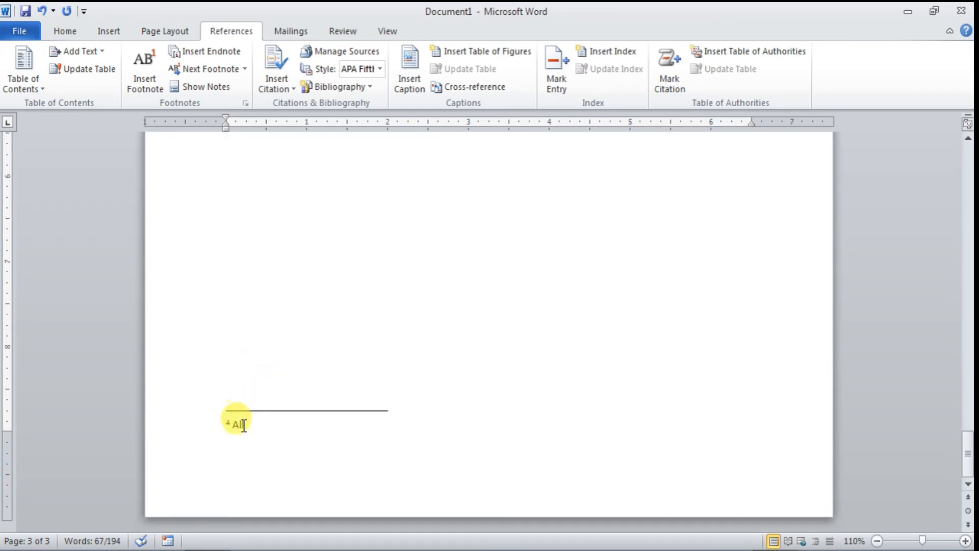
scroll(350, 356, "up", 10)
scroll(351, 357, "up", 10)
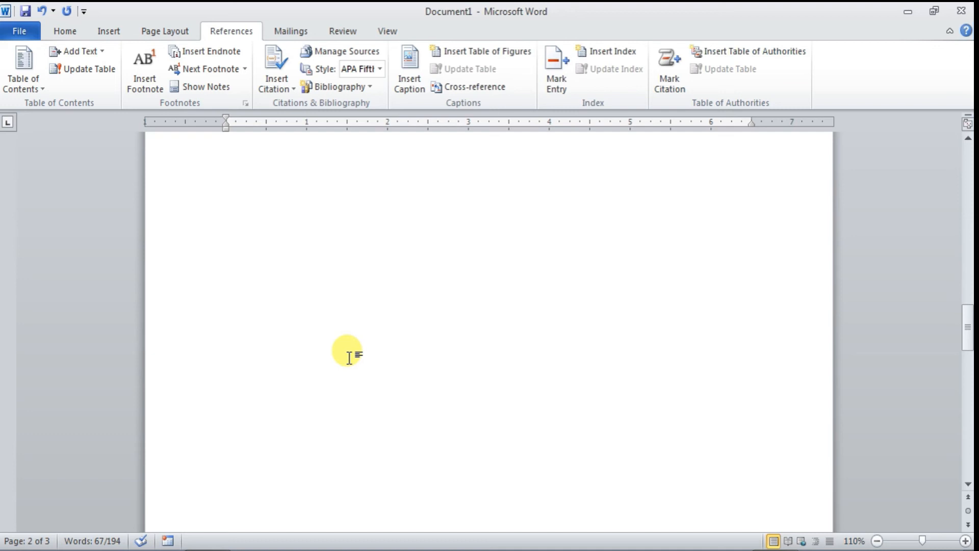
scroll(350, 357, "down", 10)
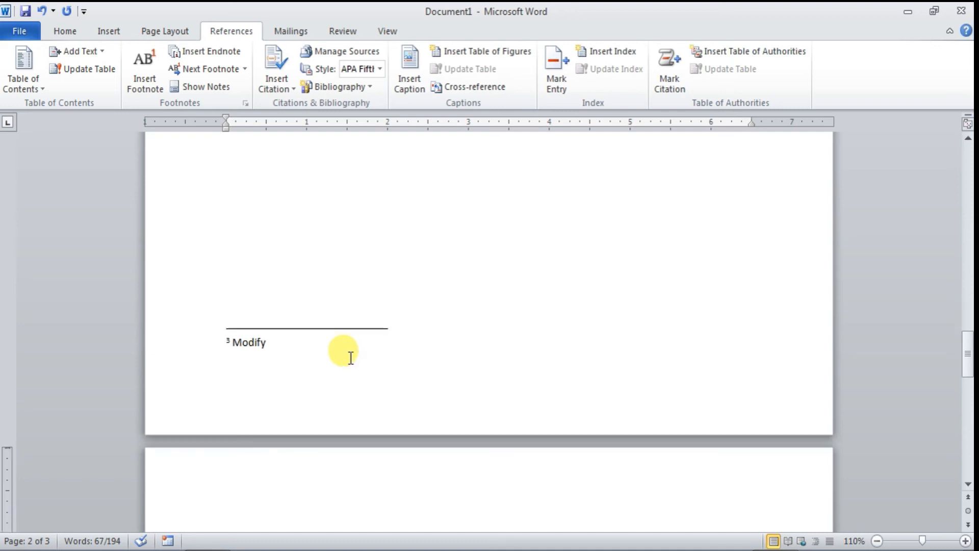
scroll(350, 358, "up", 15)
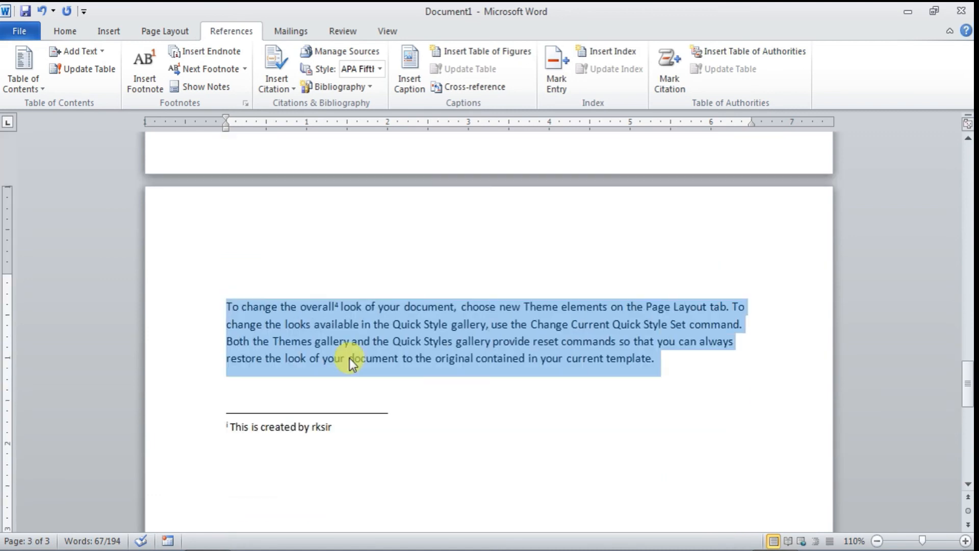
scroll(349, 357, "up", 10)
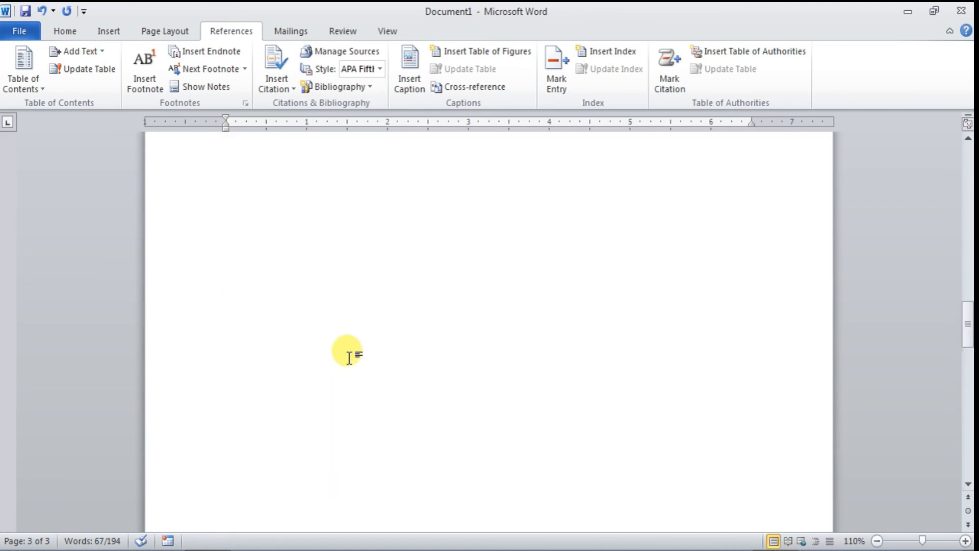
scroll(349, 357, "up", 10)
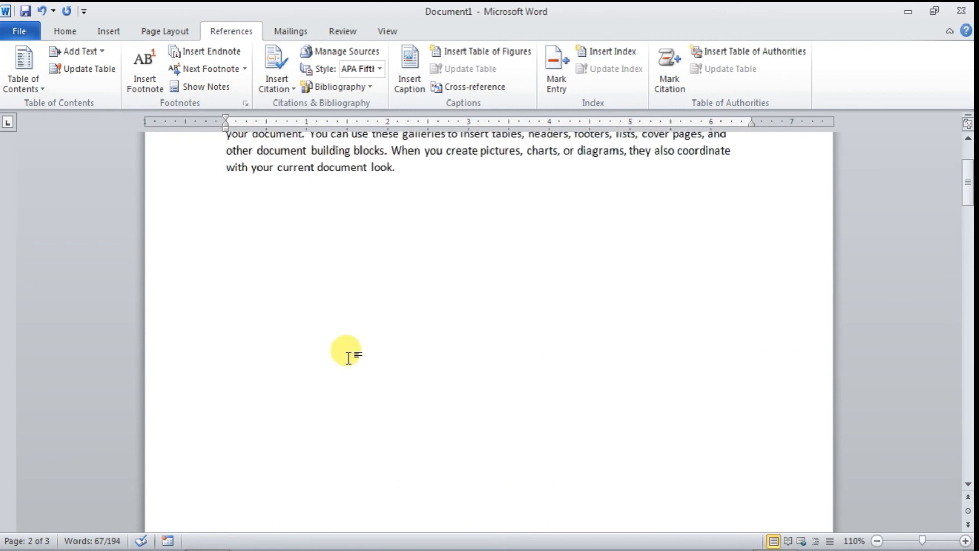
- From the start of the first page's paragraph, show the document's notes with the View footnote area option
left_click(261, 241)
left_click(228, 241)
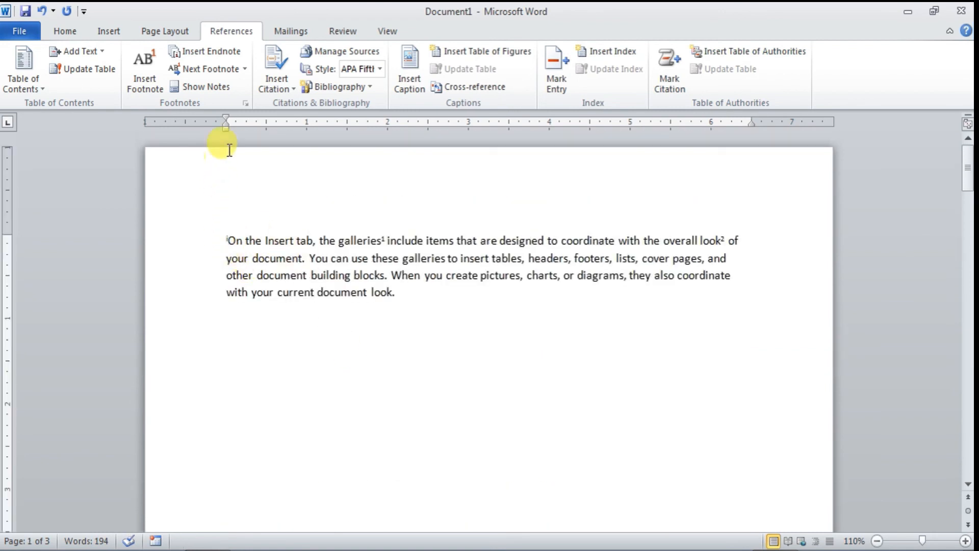
left_click(211, 90)
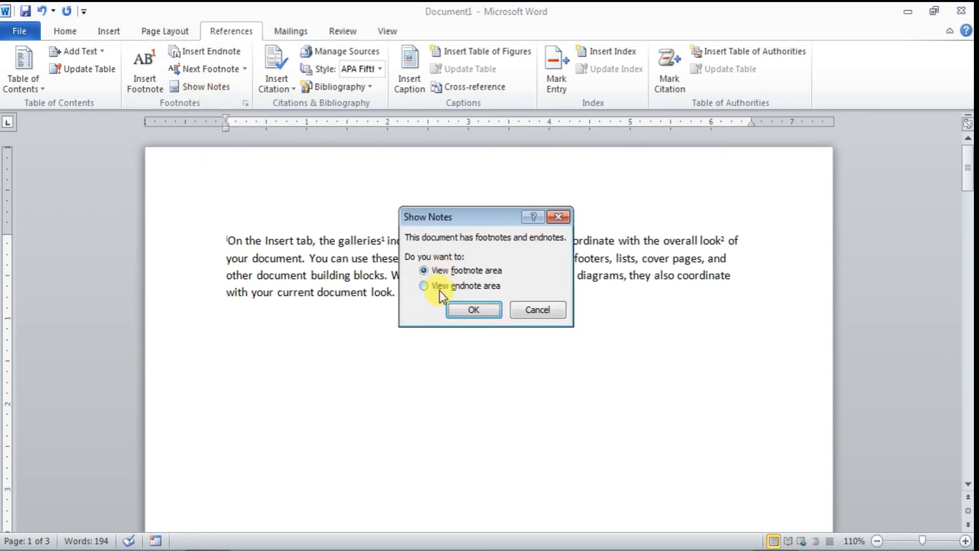
left_click(480, 313)
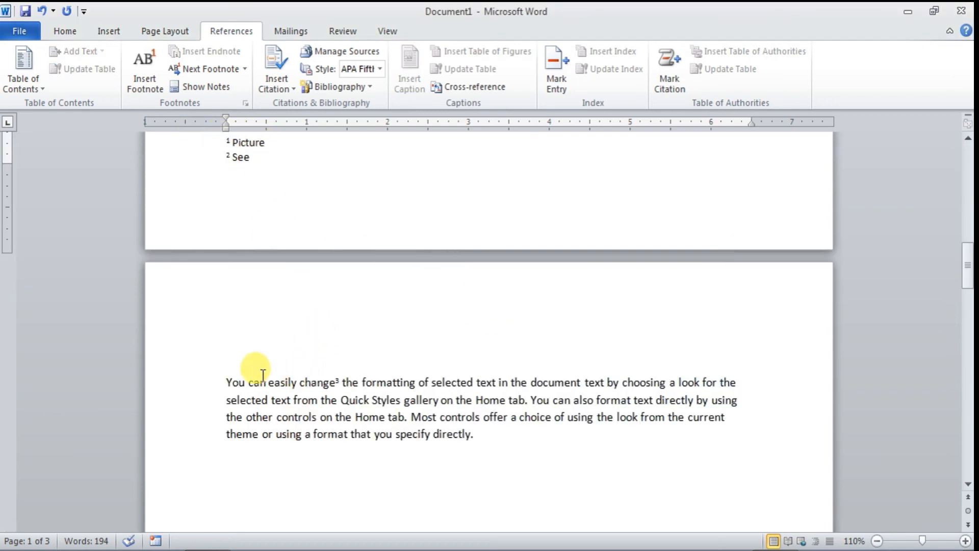
- From the blank line above the second page's paragraph, show the notes in the footnote area
scroll(305, 386, "down", 1)
scroll(304, 386, "down", 1)
left_click(269, 264)
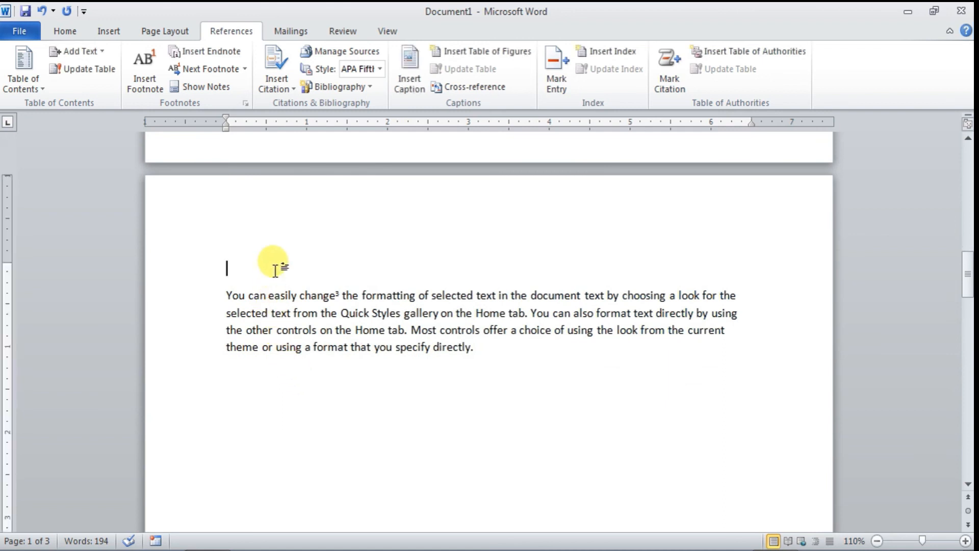
left_click(202, 86)
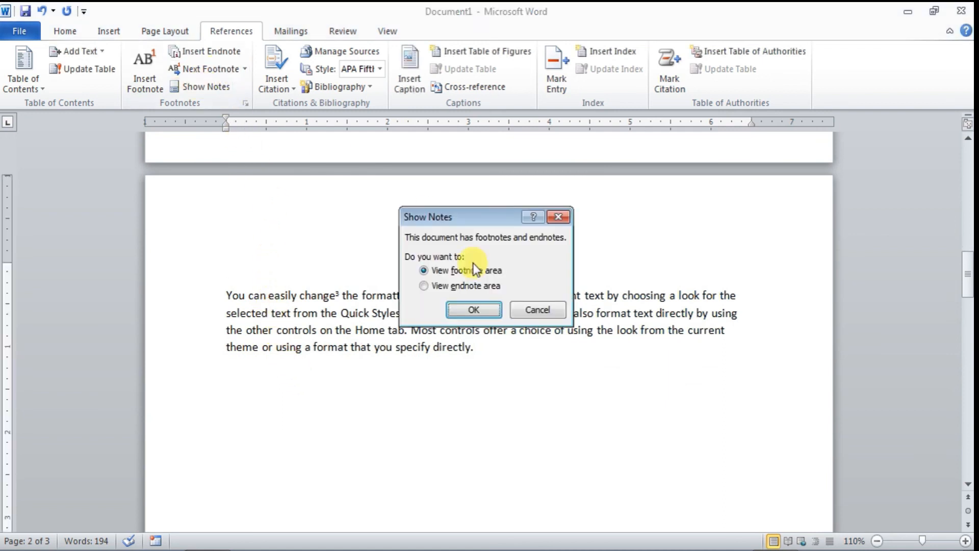
left_click(477, 309)
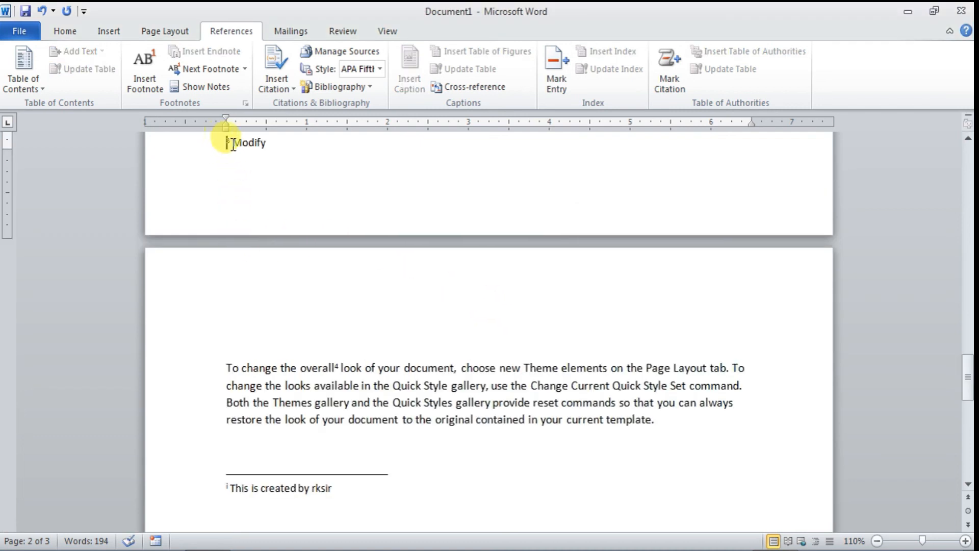
- Place the cursor in the third page's paragraph and go back to the first page
left_click(281, 371)
scroll(281, 372, "up", 9)
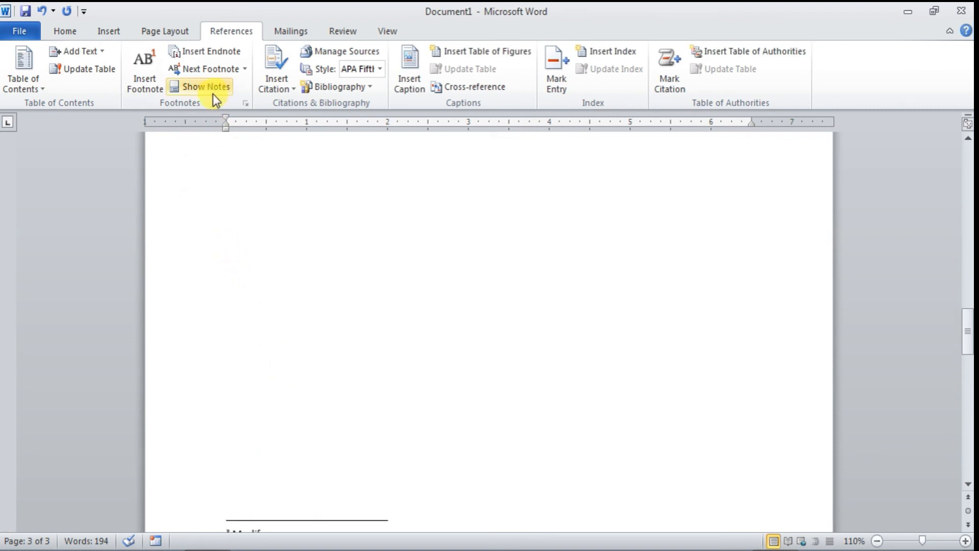
scroll(286, 241, "up", 9)
scroll(275, 229, "up", 10)
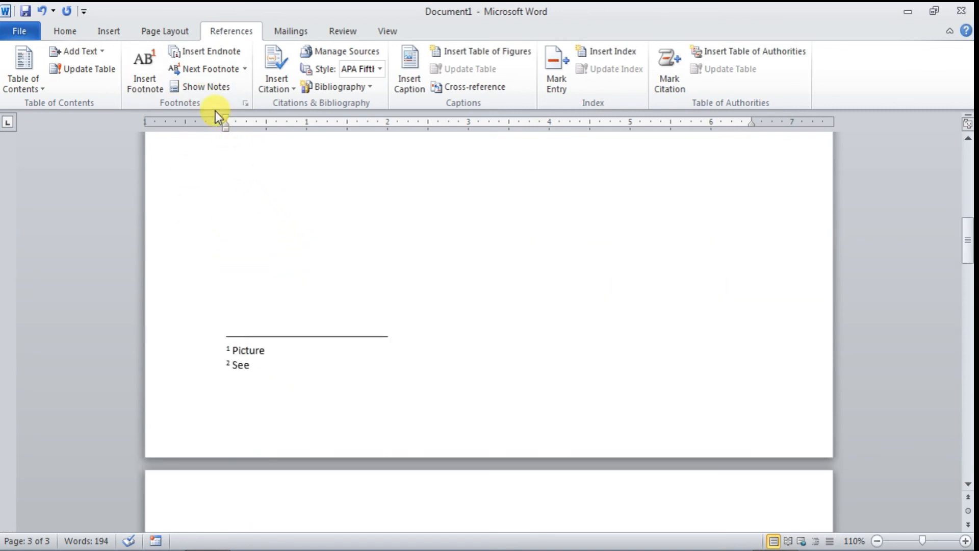